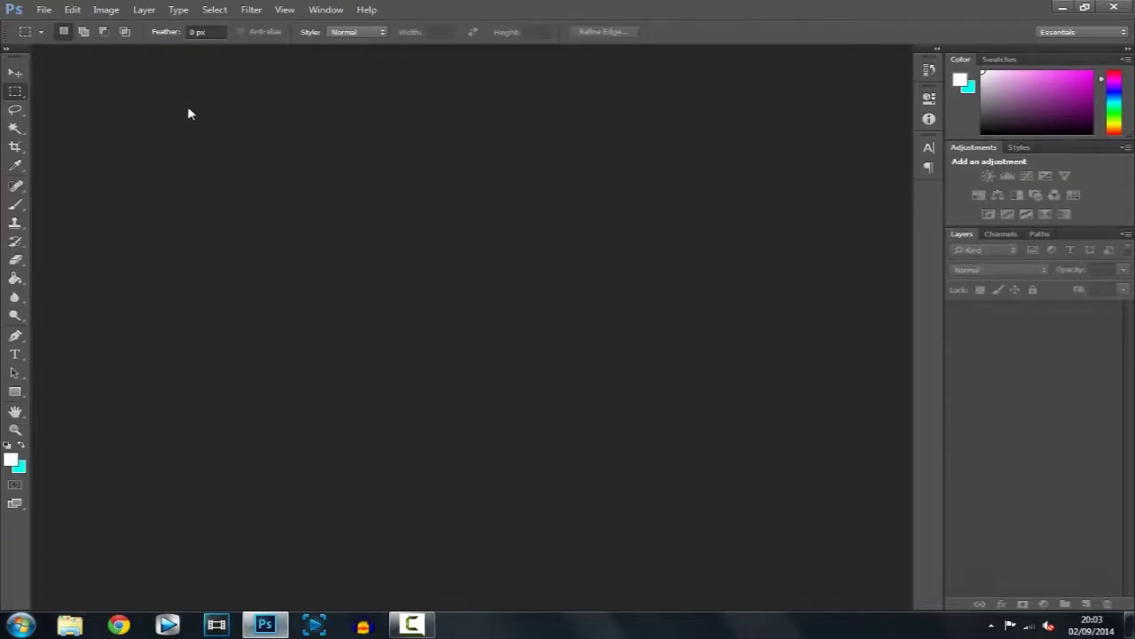
Create a new 1280 × 720 px white-background document and select the Move tool.
{"action": "left_click", "coordinate": [44, 10]}
{"action": "left_click", "coordinate": [51, 24]}
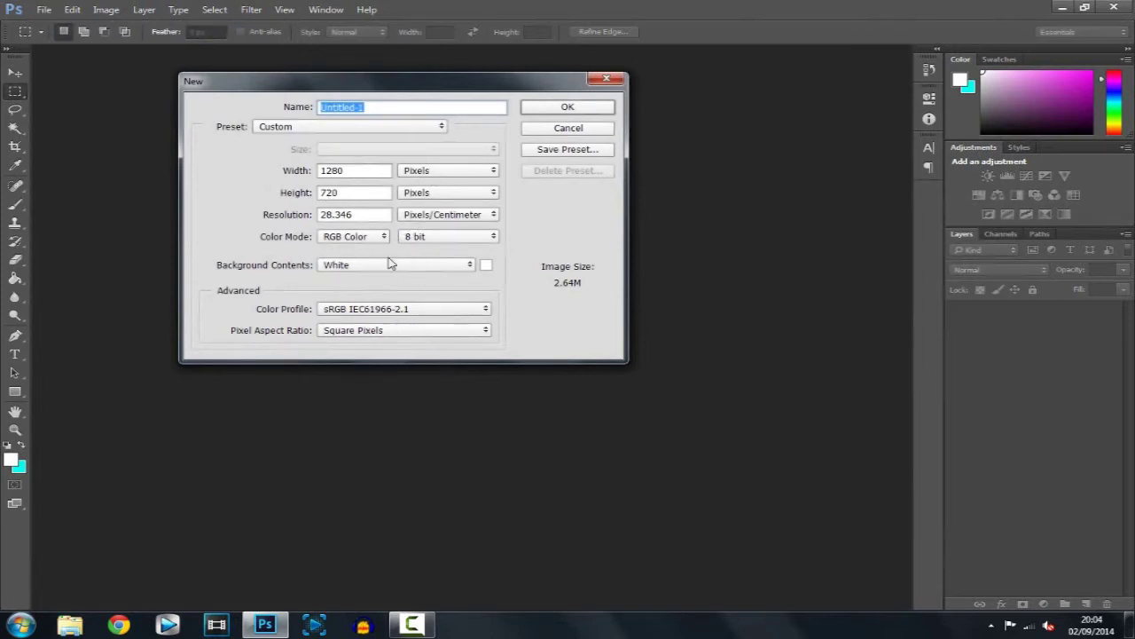
{"action": "left_click", "coordinate": [581, 128]}
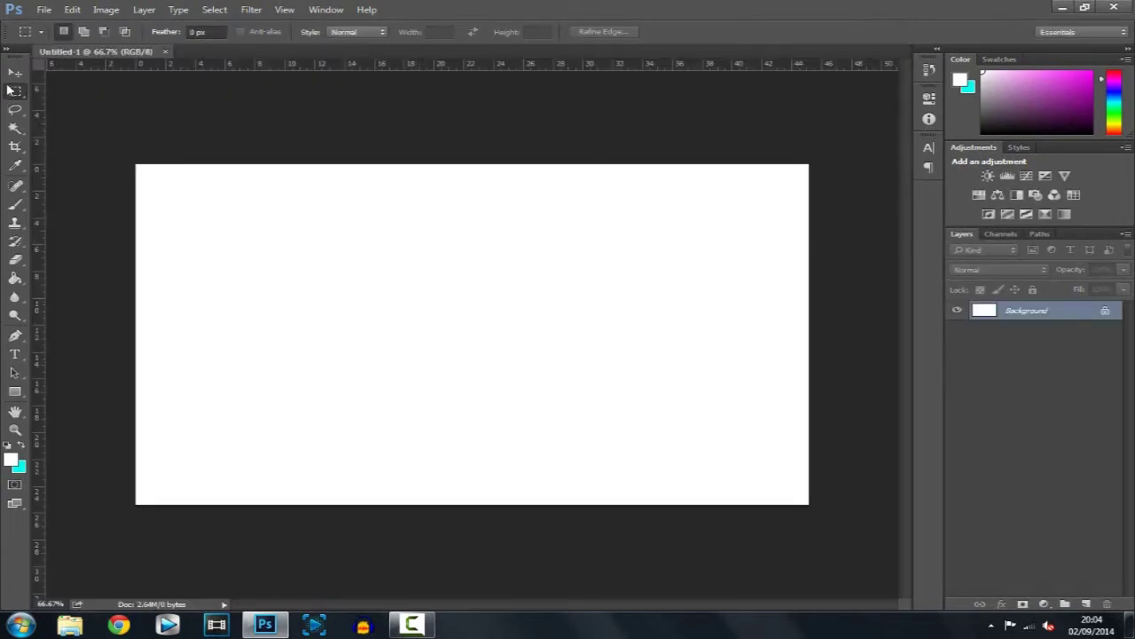
{"action": "left_click", "coordinate": [14, 72]}
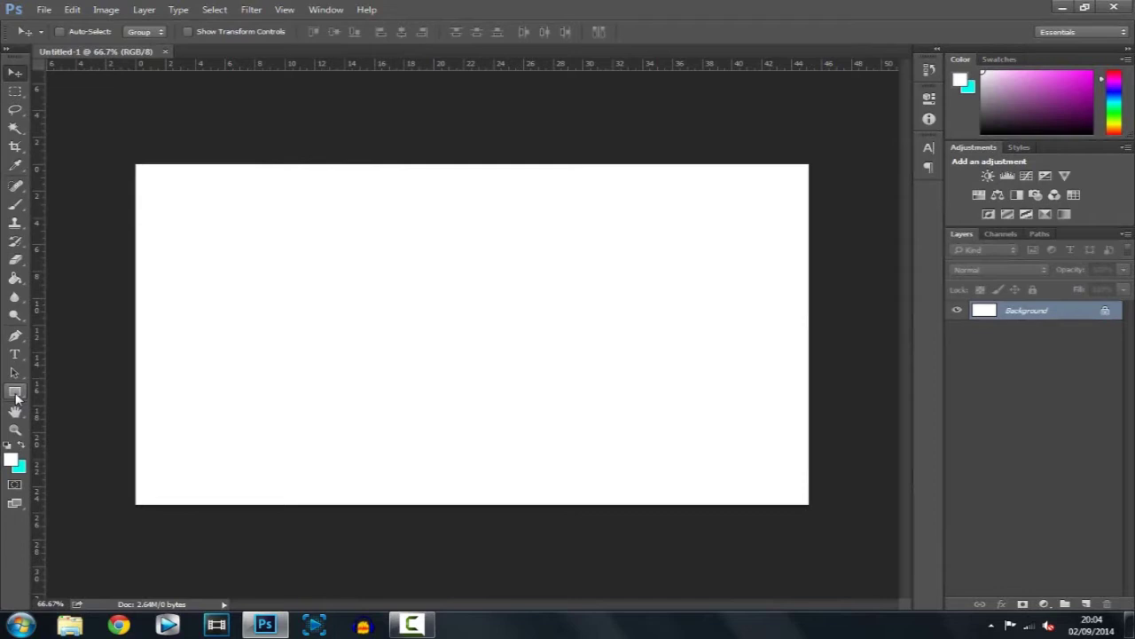
Switch to the Rectangle Tool and drag a large rectangle across the canvas centre.
{"action": "left_click_drag", "start_coordinate": [16, 396], "coordinate": [74, 396]}
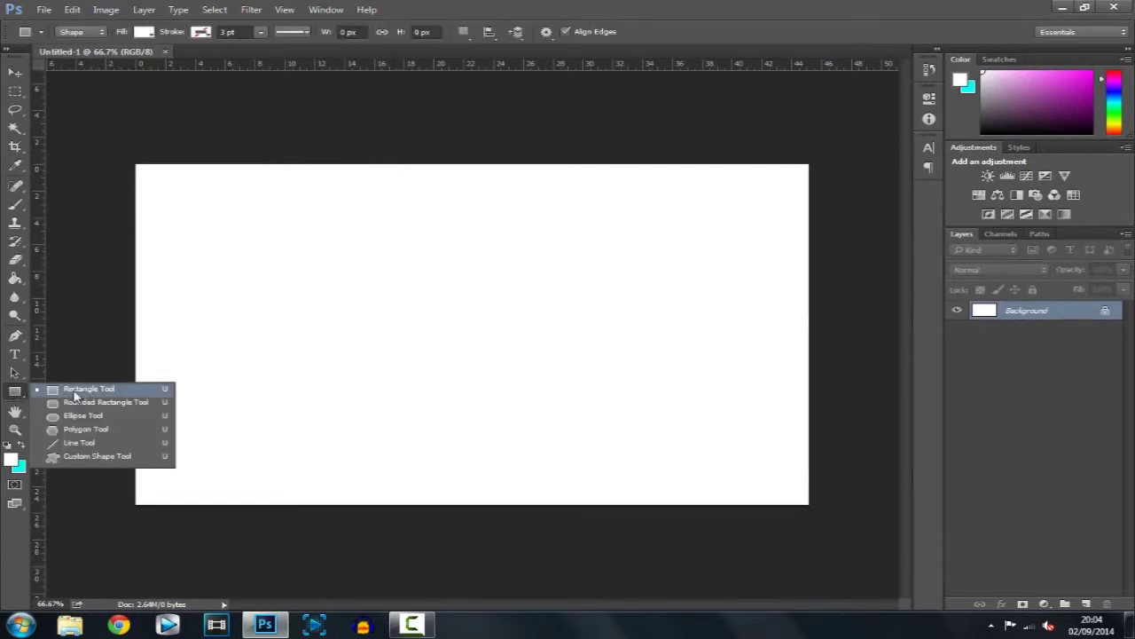
{"action": "left_click", "coordinate": [125, 391]}
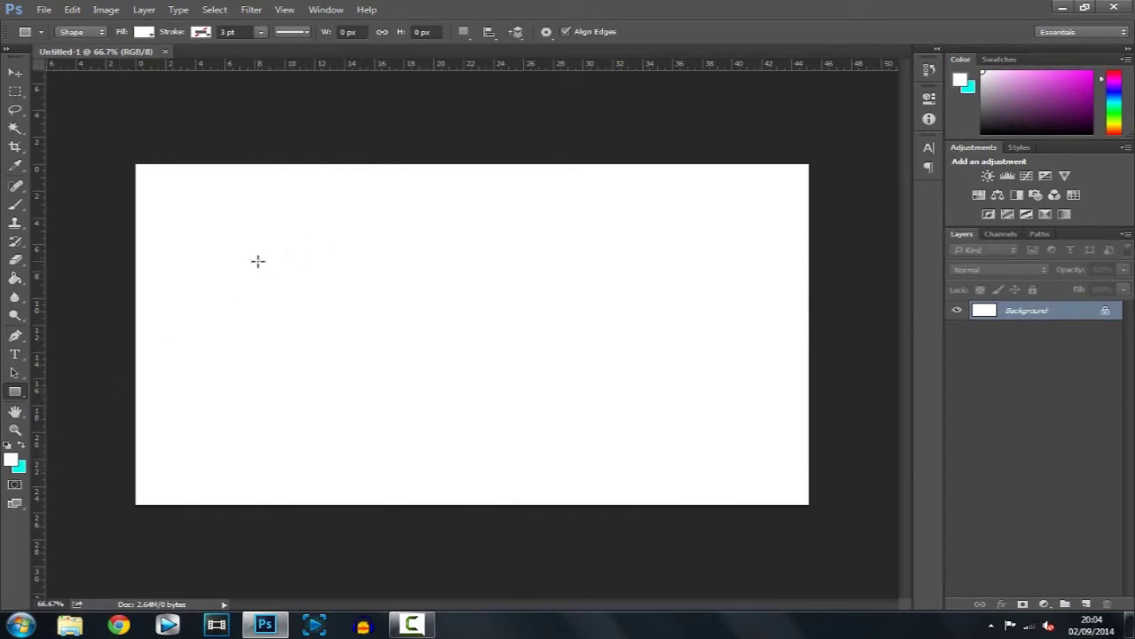
{"action": "left_click_drag", "start_coordinate": [248, 243], "coordinate": [659, 452]}
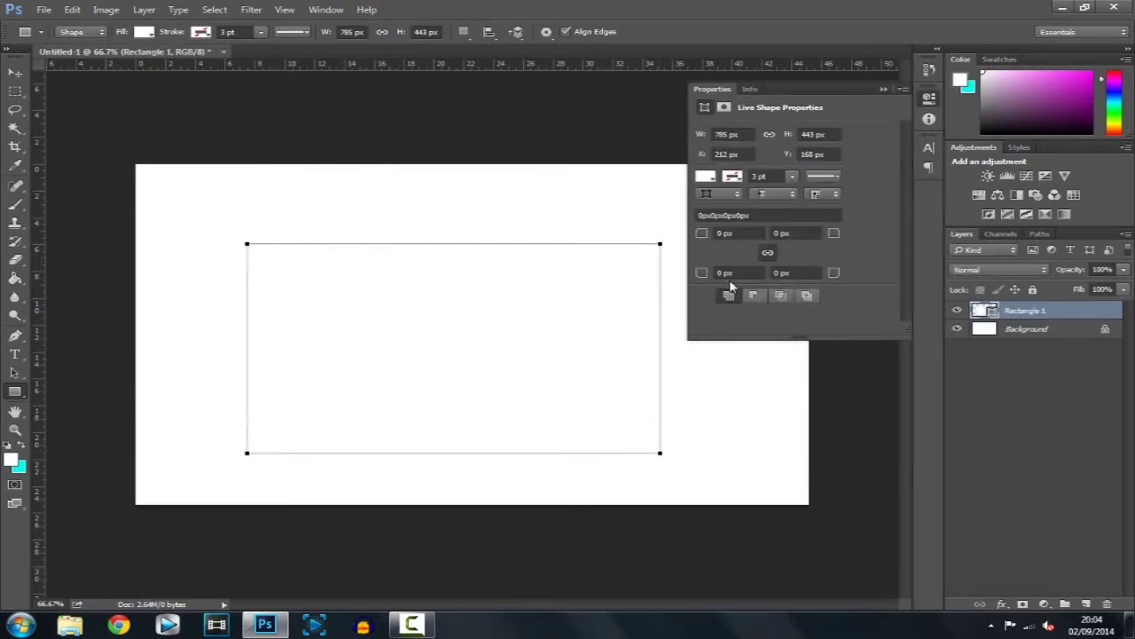
Set the rectangle to no fill with a solid black 40 pt stroke.
{"action": "left_click", "coordinate": [706, 178]}
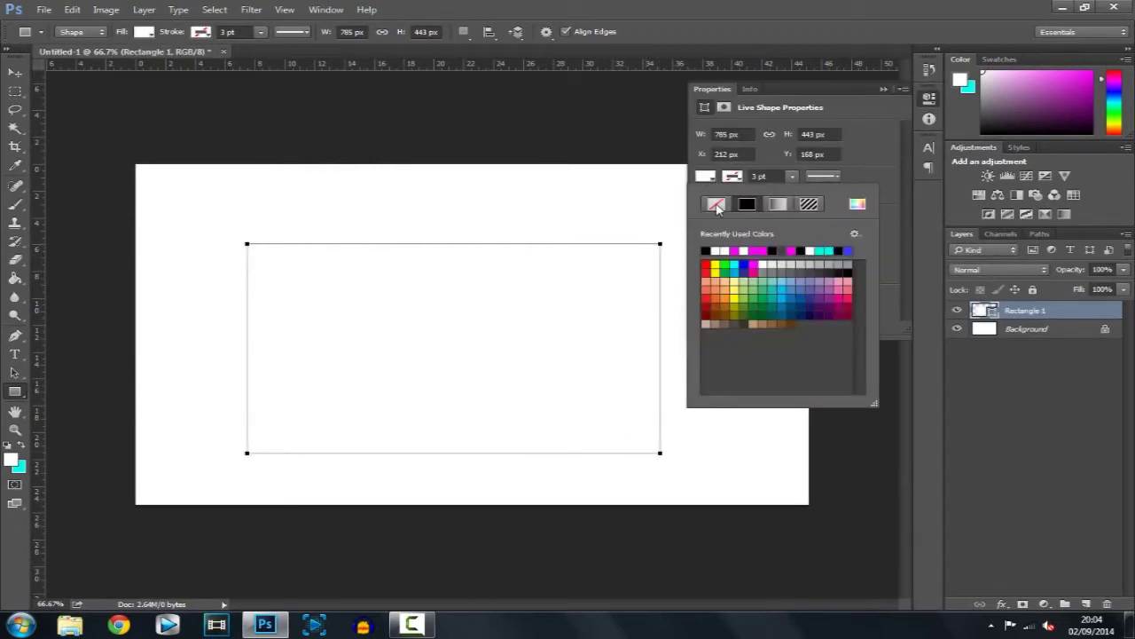
{"action": "left_click", "coordinate": [717, 204]}
{"action": "left_click", "coordinate": [707, 250]}
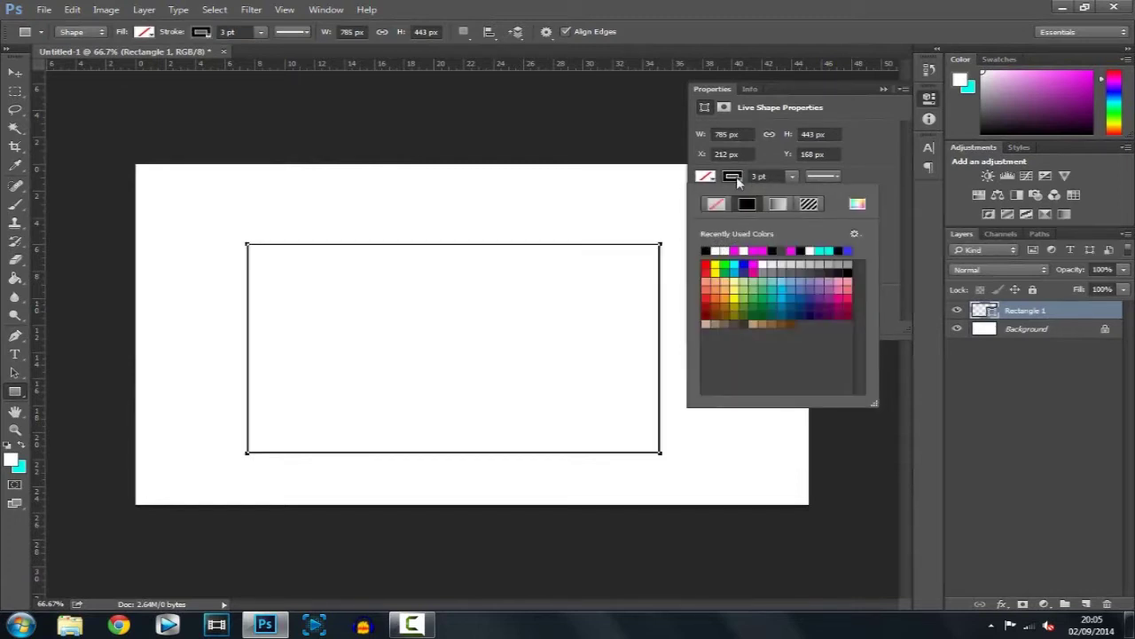
{"action": "left_click", "coordinate": [759, 176]}
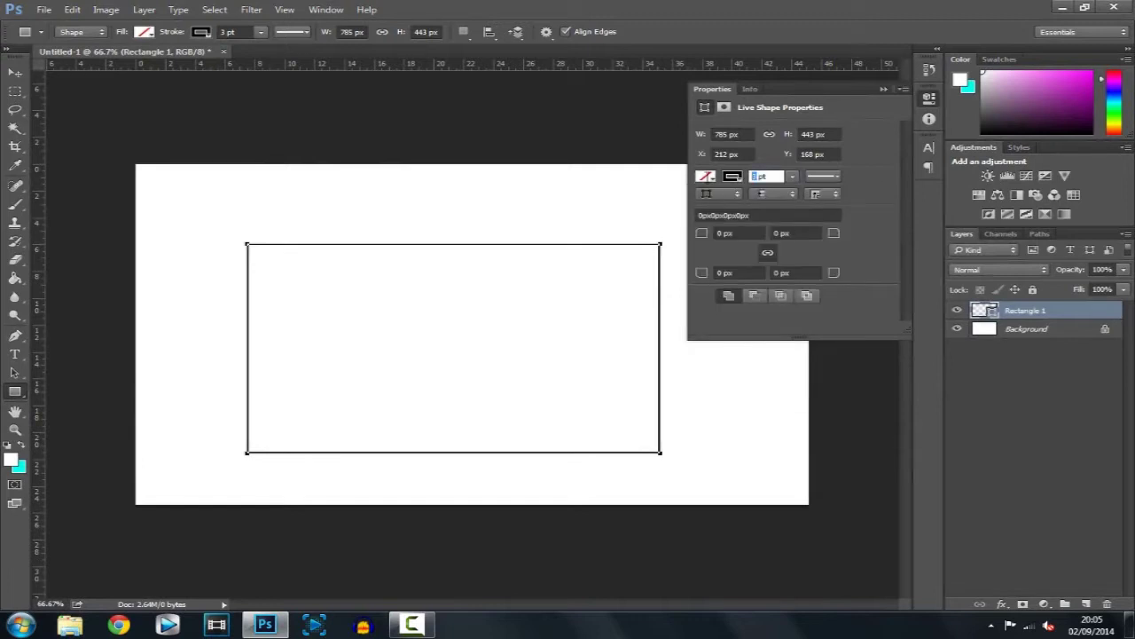
{"action": "type", "text": "40"}
{"action": "key", "text": "Return"}
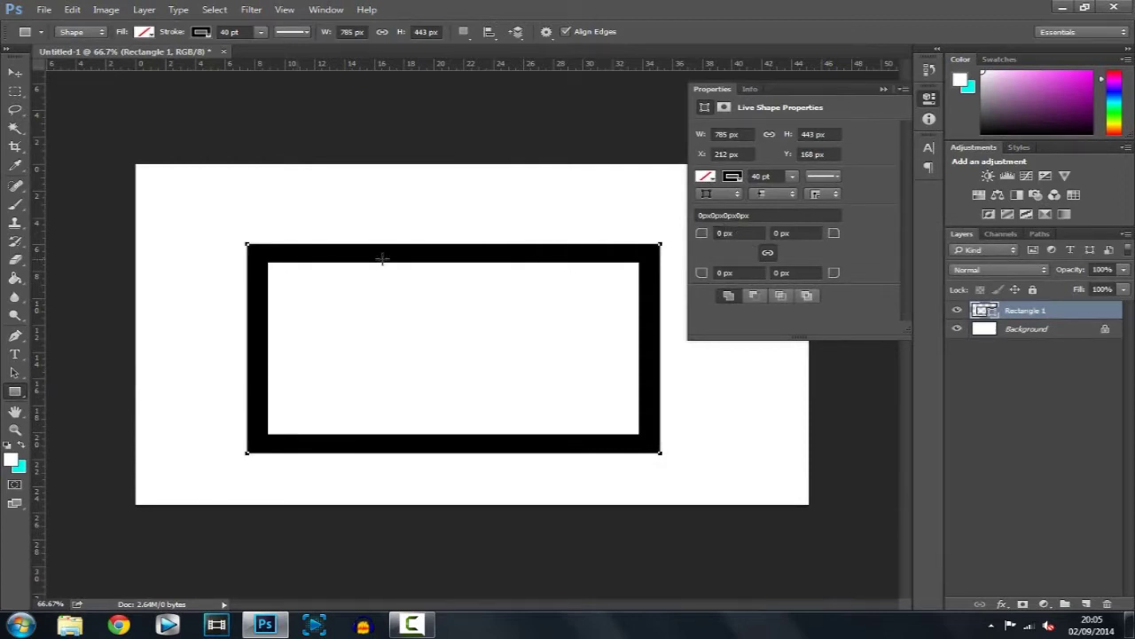
{"action": "left_click", "coordinate": [883, 89]}
Move the hollow rectangle slightly right and up with the Move tool.
{"action": "left_click", "coordinate": [15, 71]}
{"action": "mouse_move", "coordinate": [399, 355]}
{"action": "left_mouse_down"}
{"action": "mouse_move", "coordinate": [413, 330]}
{"action": "mouse_move", "coordinate": [408, 341]}
{"action": "left_mouse_up"}
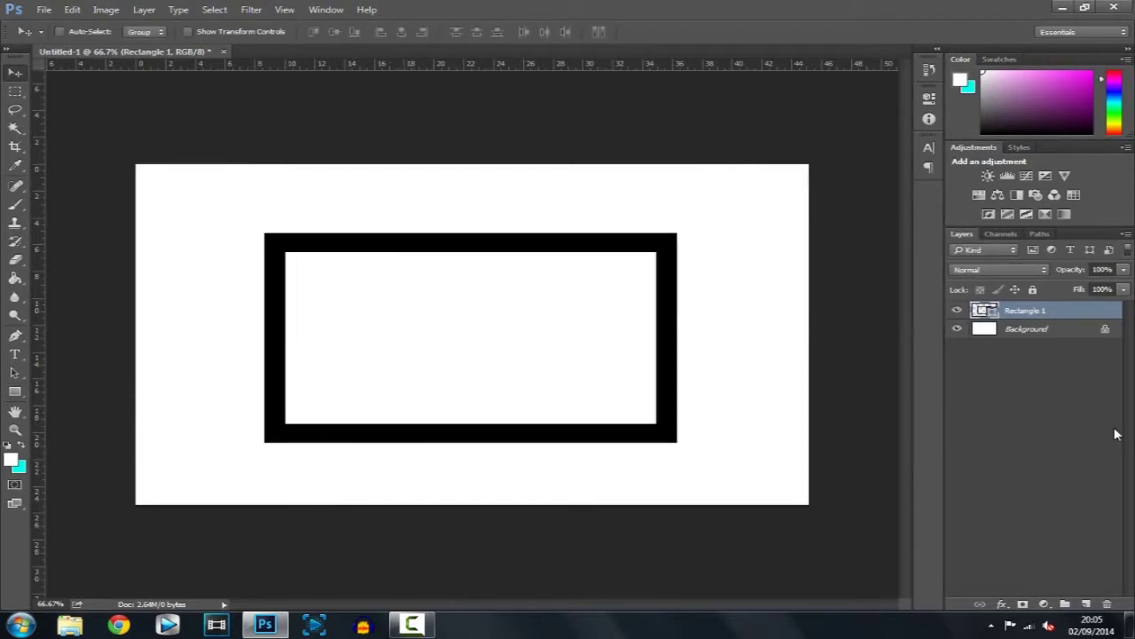
Set the foreground colour to magenta ff00fc with the Paint Bucket active.
{"action": "left_click", "coordinate": [14, 277]}
{"action": "left_click", "coordinate": [9, 463]}
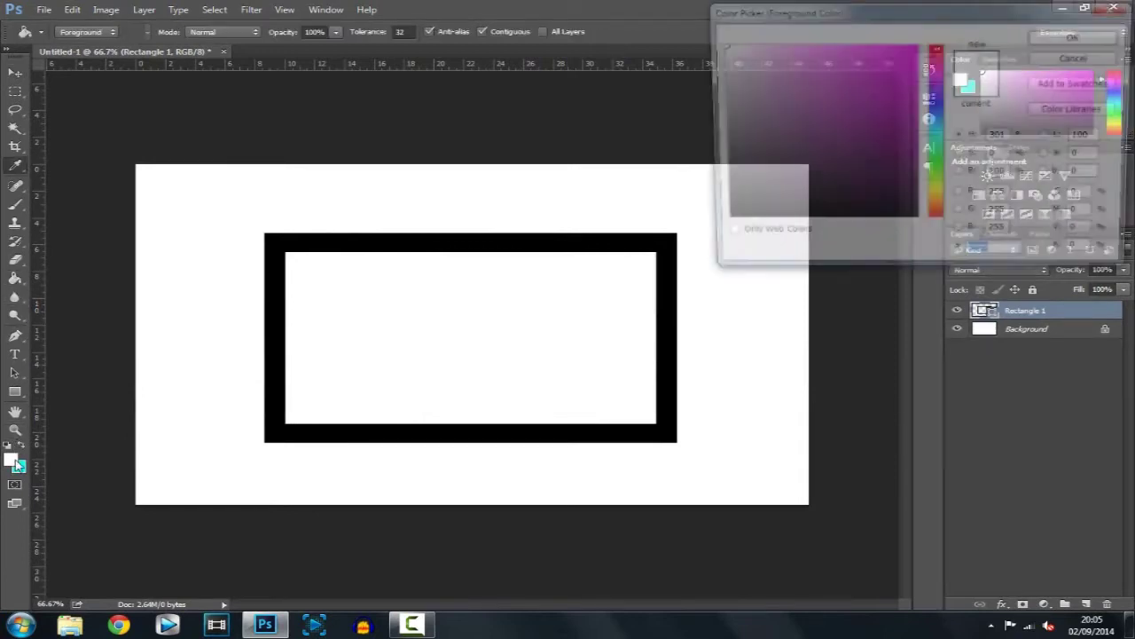
{"action": "left_click", "coordinate": [917, 44]}
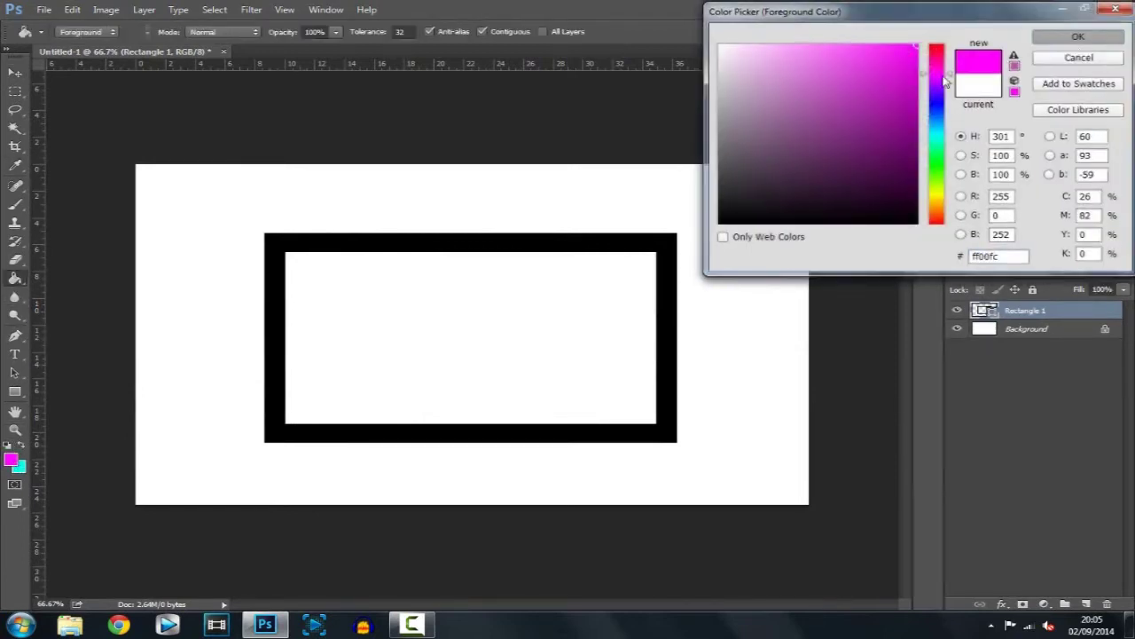
{"action": "left_click", "coordinate": [1079, 35]}
Rasterize and fill the border magenta, then undo the fill so it stays black.
{"action": "left_click", "coordinate": [483, 238]}
{"action": "left_click", "coordinate": [538, 245]}
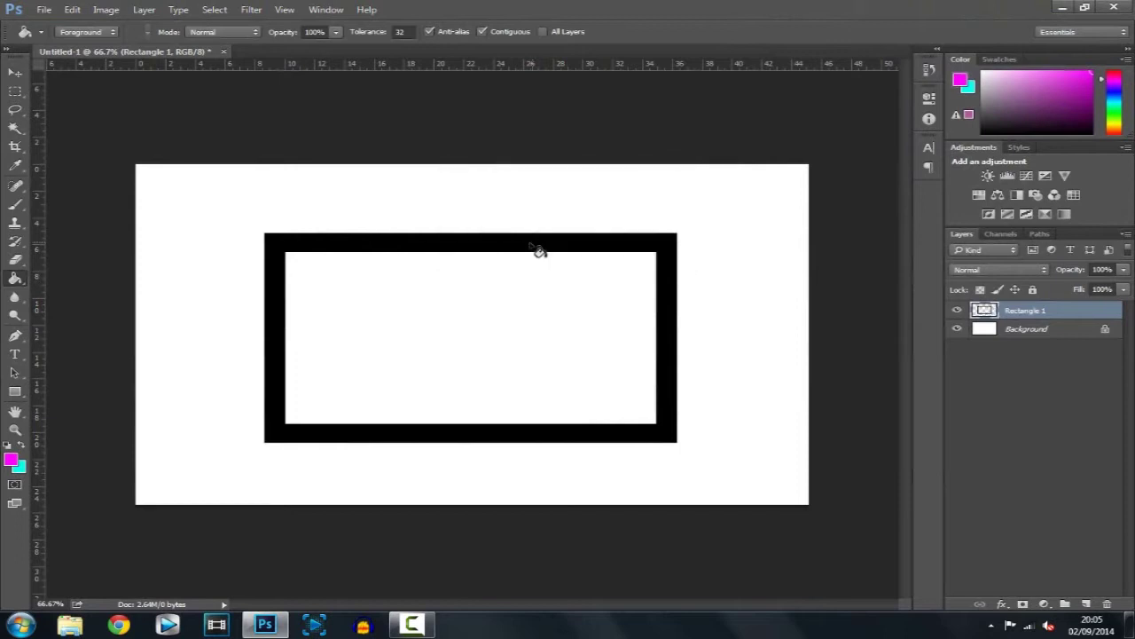
{"action": "left_click", "coordinate": [538, 245]}
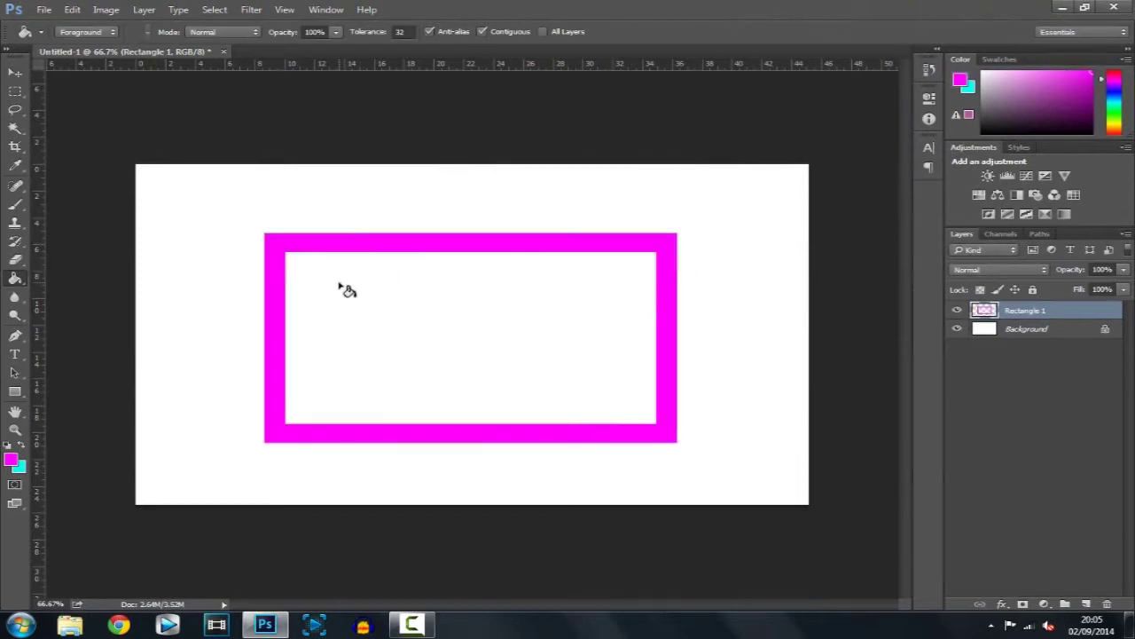
{"action": "key", "text": "ctrl+z"}
{"action": "left_click", "coordinate": [14, 73]}
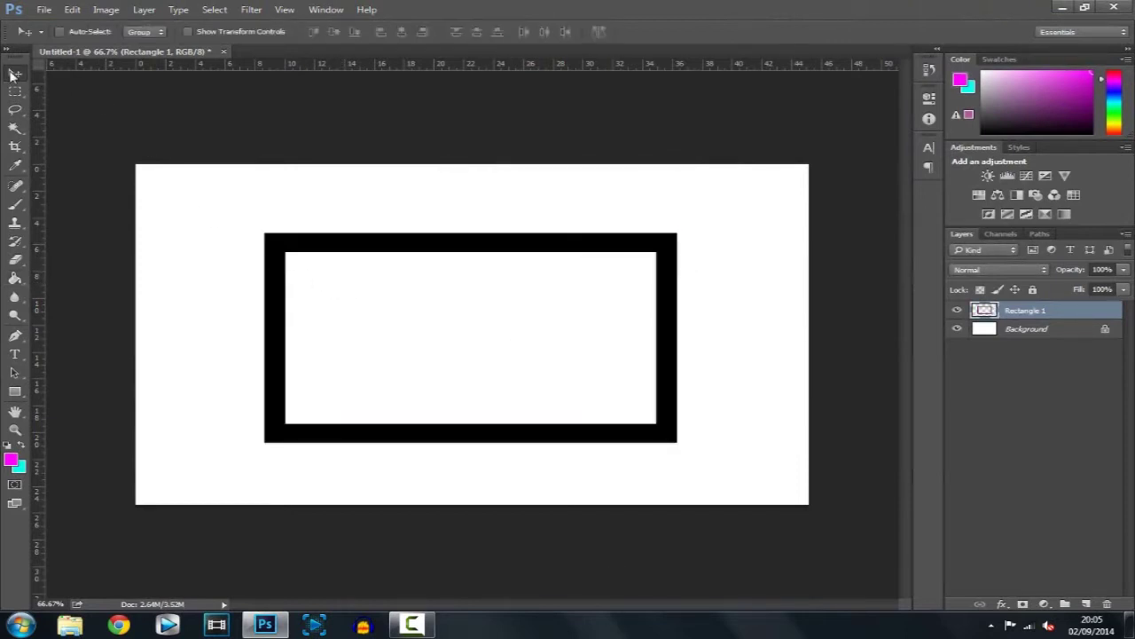
{"action": "left_click", "coordinate": [1003, 605]}
Add an Inner Bevel & Emboss of size 13 px with Contour to the border.
{"action": "left_click", "coordinate": [1033, 462]}
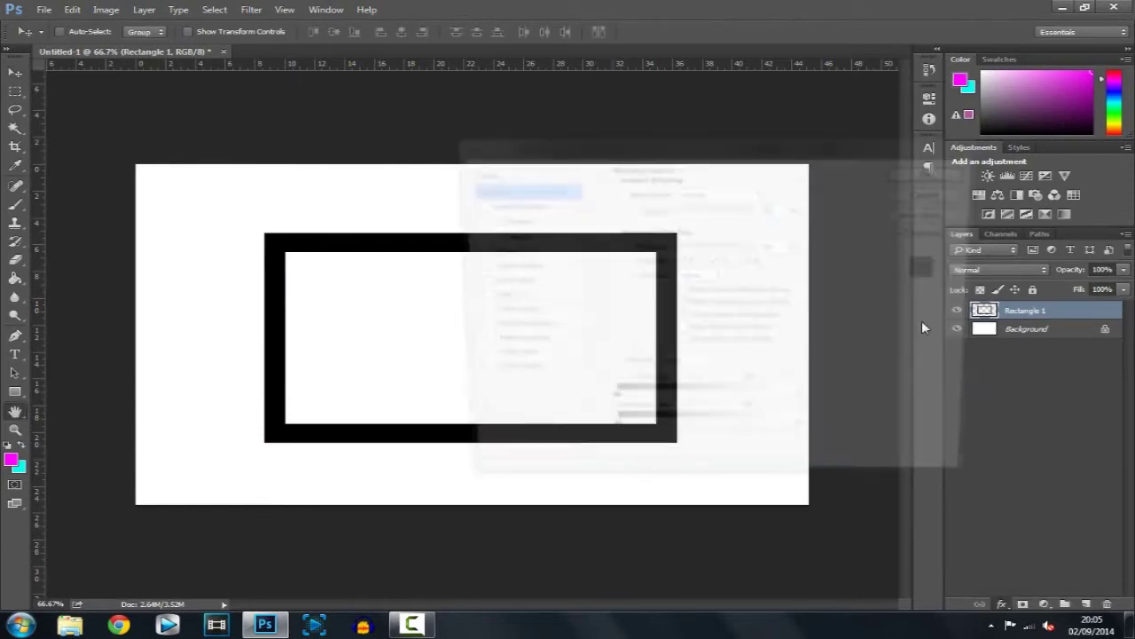
{"action": "left_click_drag", "start_coordinate": [589, 151], "coordinate": [829, 67]}
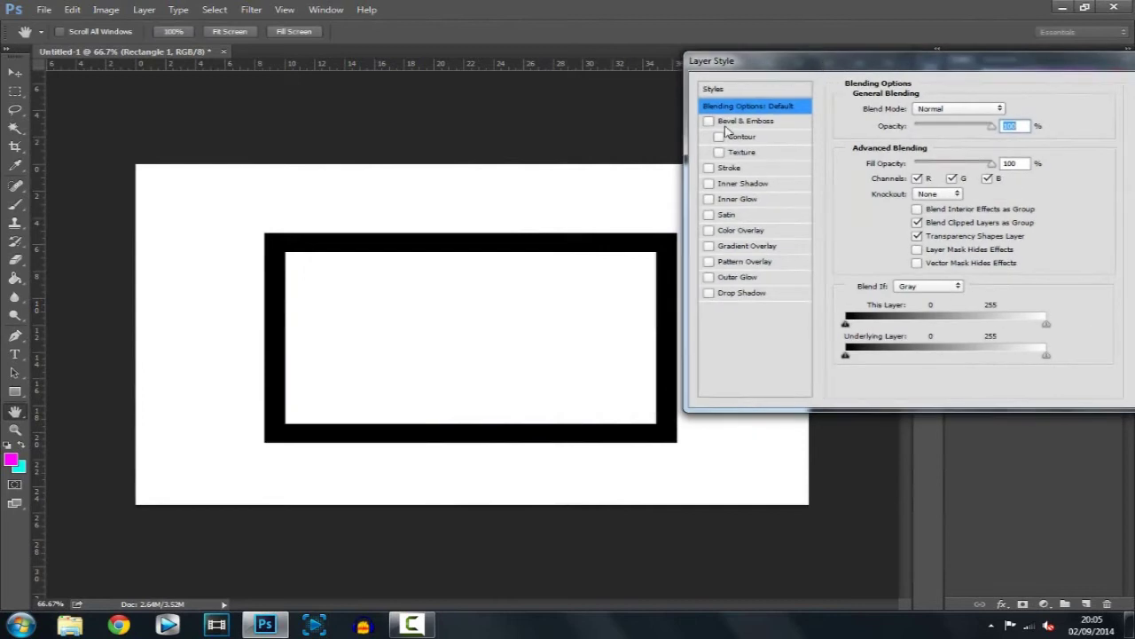
{"action": "left_click", "coordinate": [718, 124]}
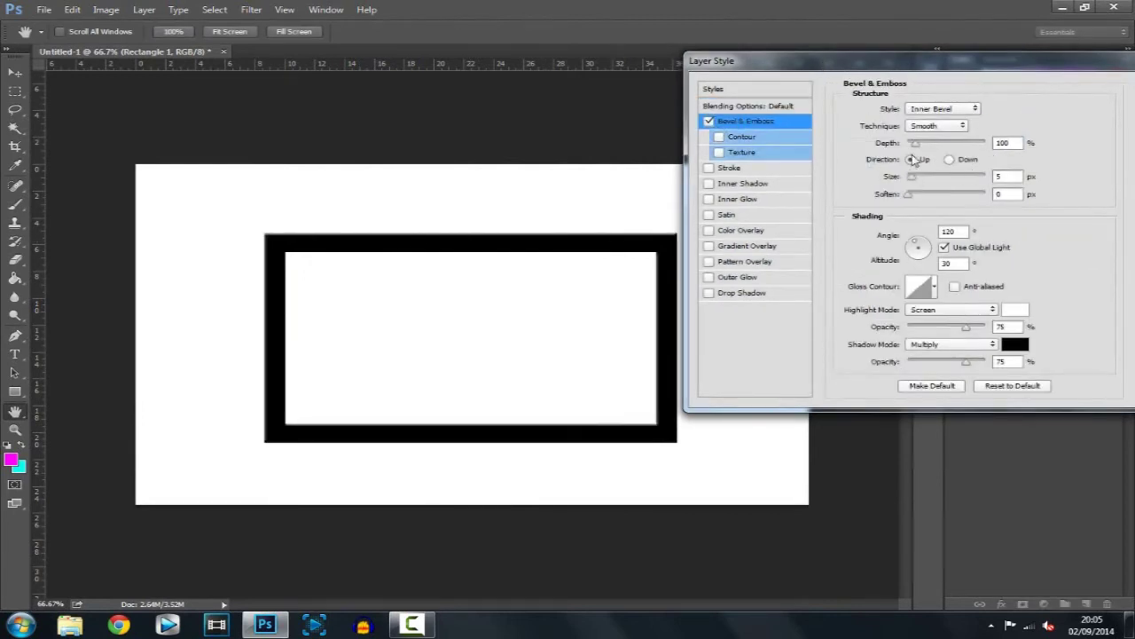
{"action": "left_click_drag", "start_coordinate": [912, 177], "coordinate": [919, 183]}
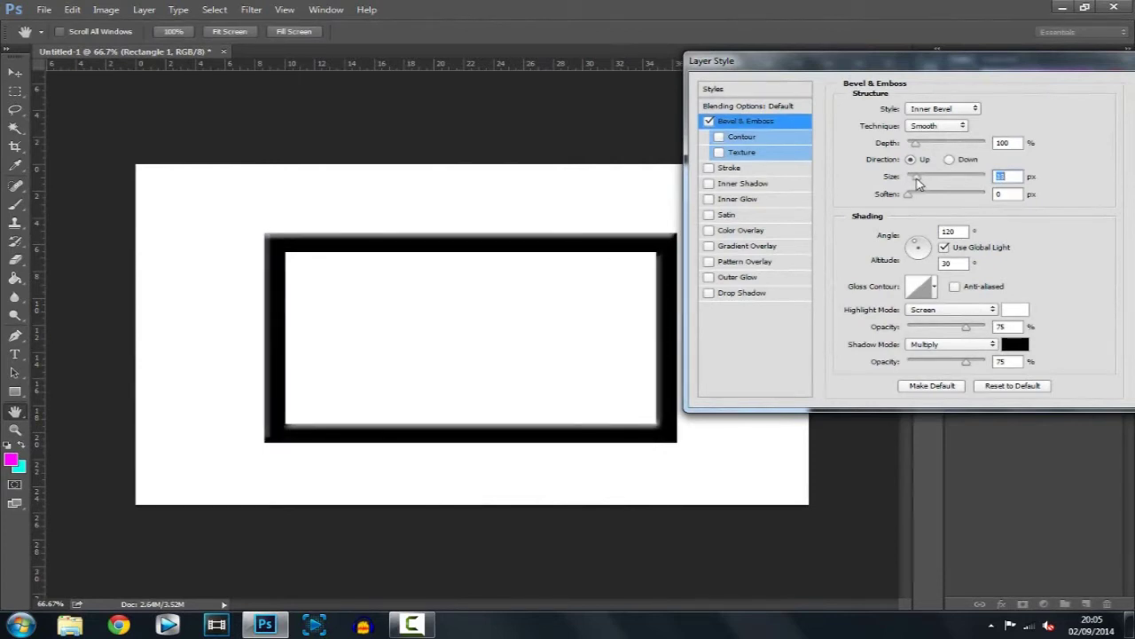
{"action": "left_click", "coordinate": [719, 137]}
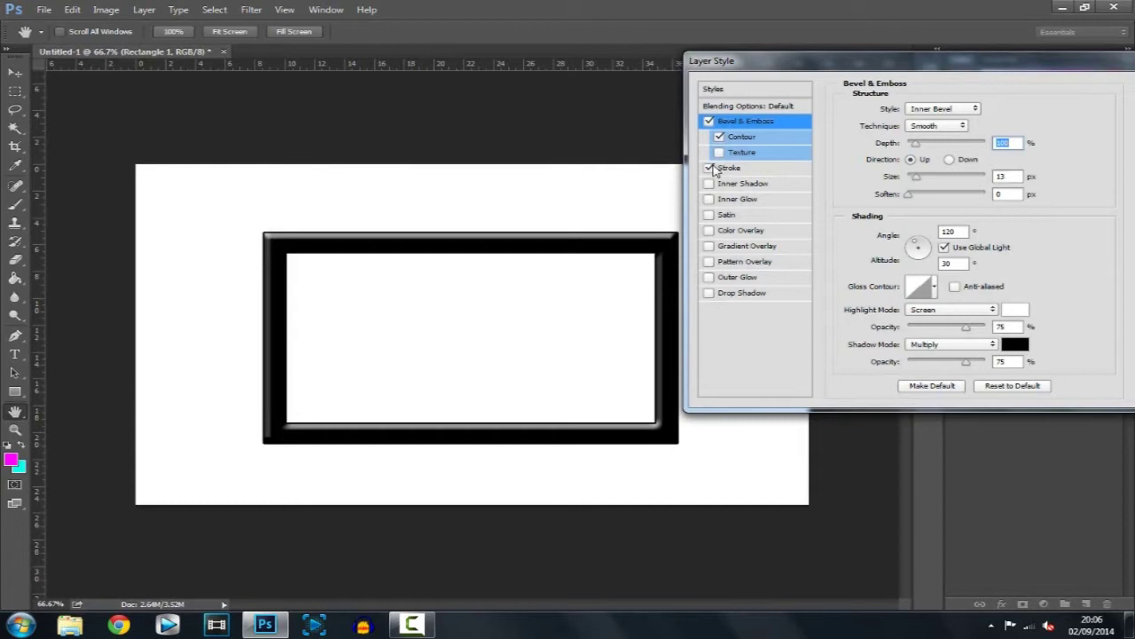
Drop the Stroke effect and apply a 90° black-to-white linear Gradient Overlay.
{"action": "left_click", "coordinate": [709, 168]}
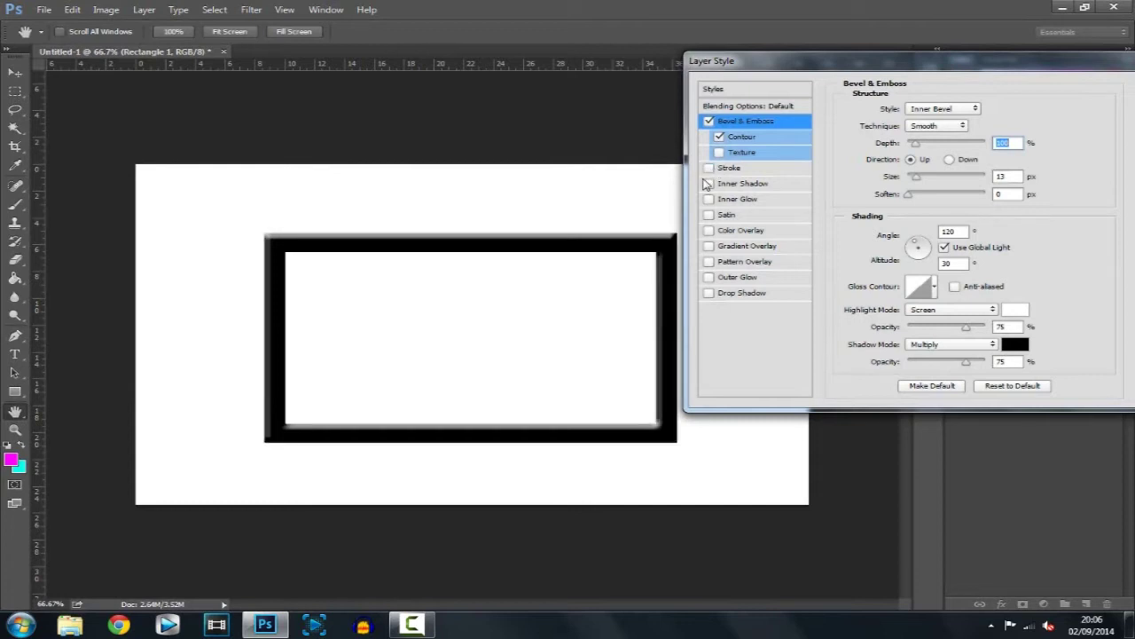
{"action": "left_click", "coordinate": [710, 214]}
{"action": "left_click", "coordinate": [709, 230]}
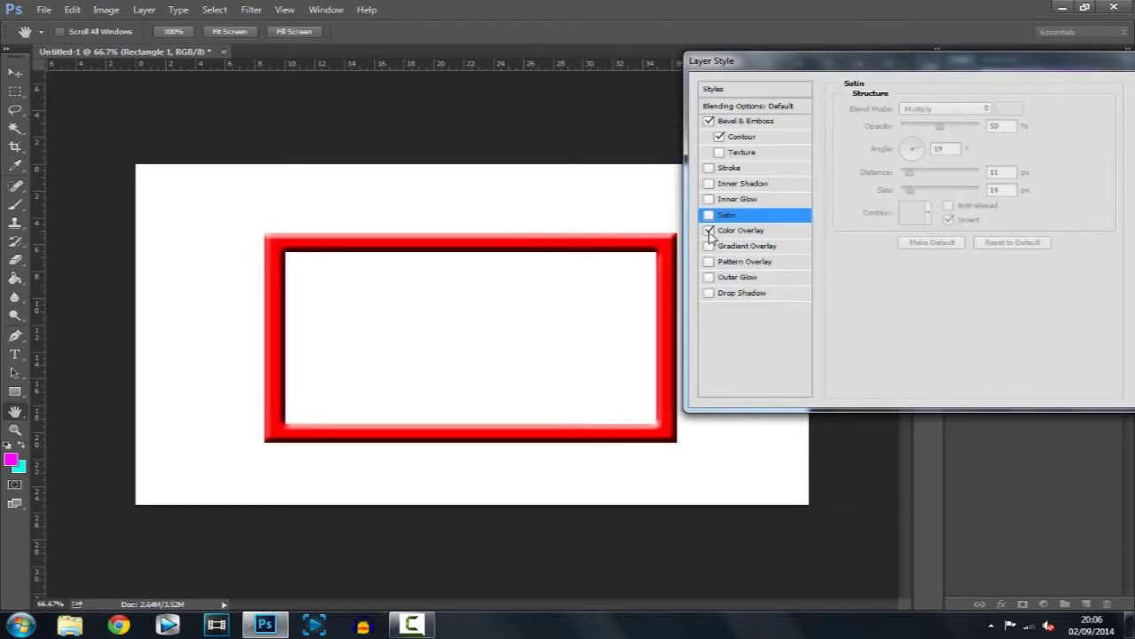
{"action": "left_click", "coordinate": [709, 231]}
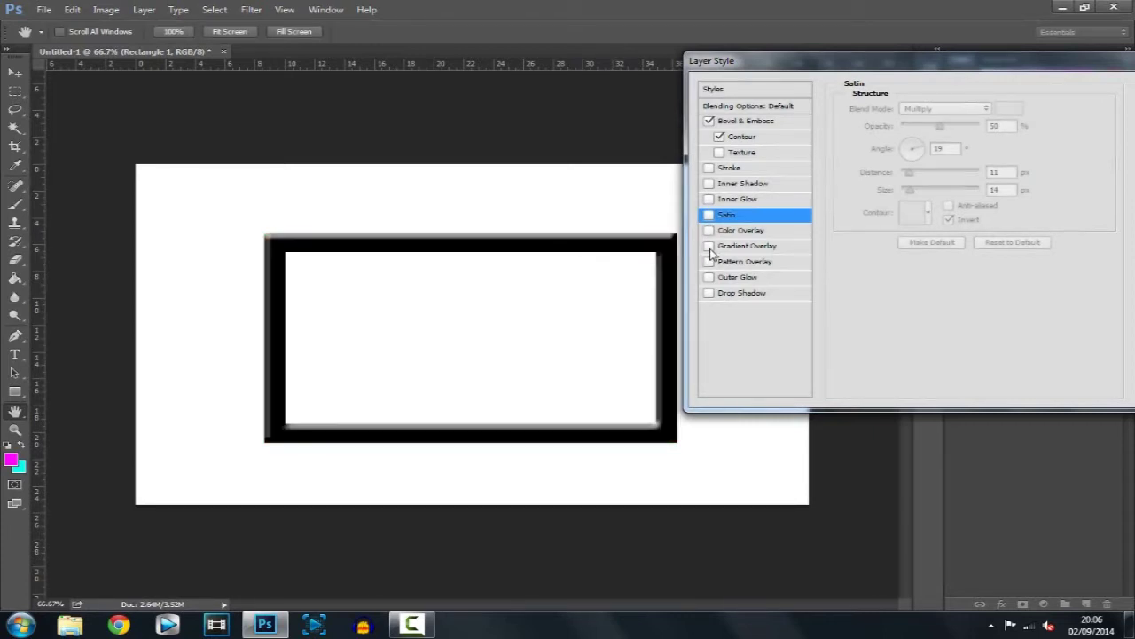
{"action": "left_click", "coordinate": [709, 245]}
{"action": "left_click", "coordinate": [733, 249]}
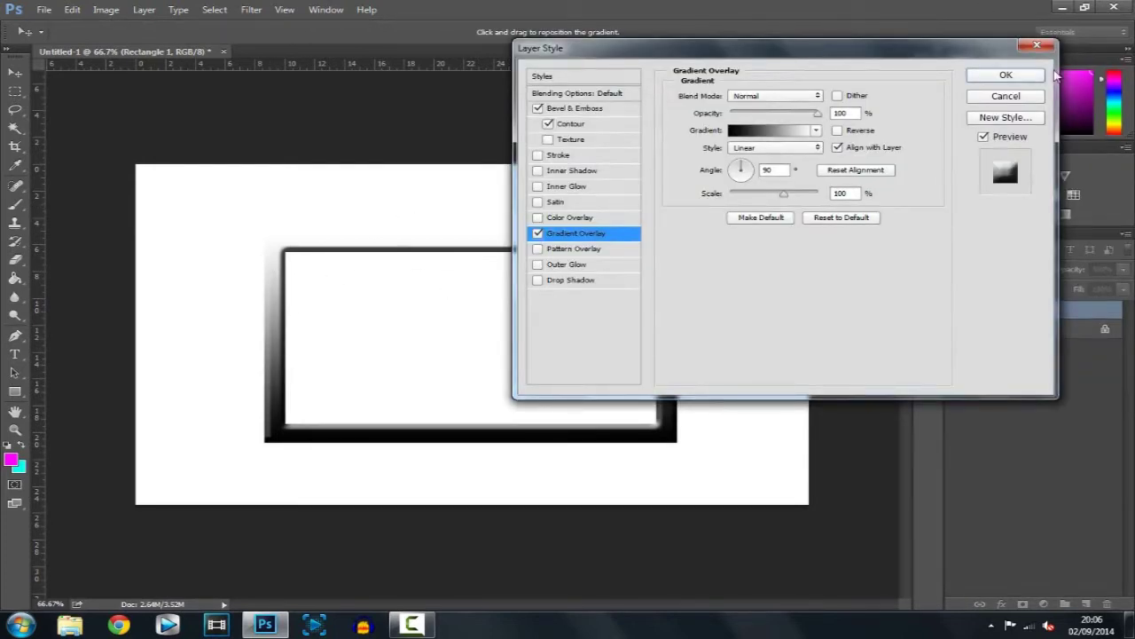
{"action": "left_click", "coordinate": [1006, 76]}
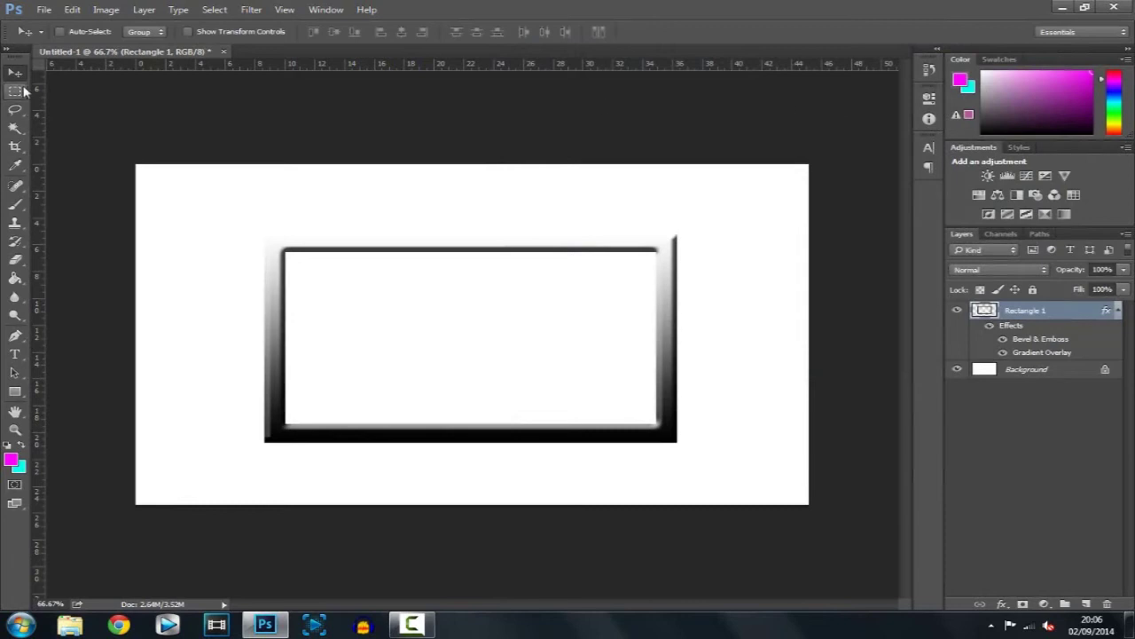
Nudge the frame up-left and delete the white background layer, leaving transparency.
{"action": "left_click_drag", "start_coordinate": [557, 317], "coordinate": [548, 307]}
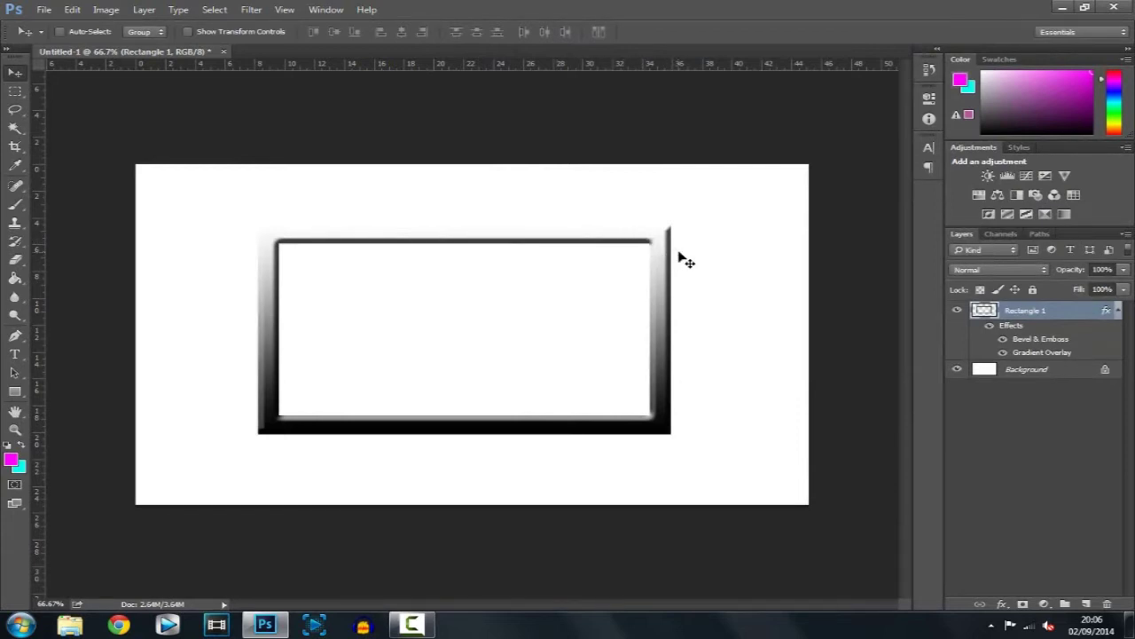
{"action": "left_click", "coordinate": [1106, 370]}
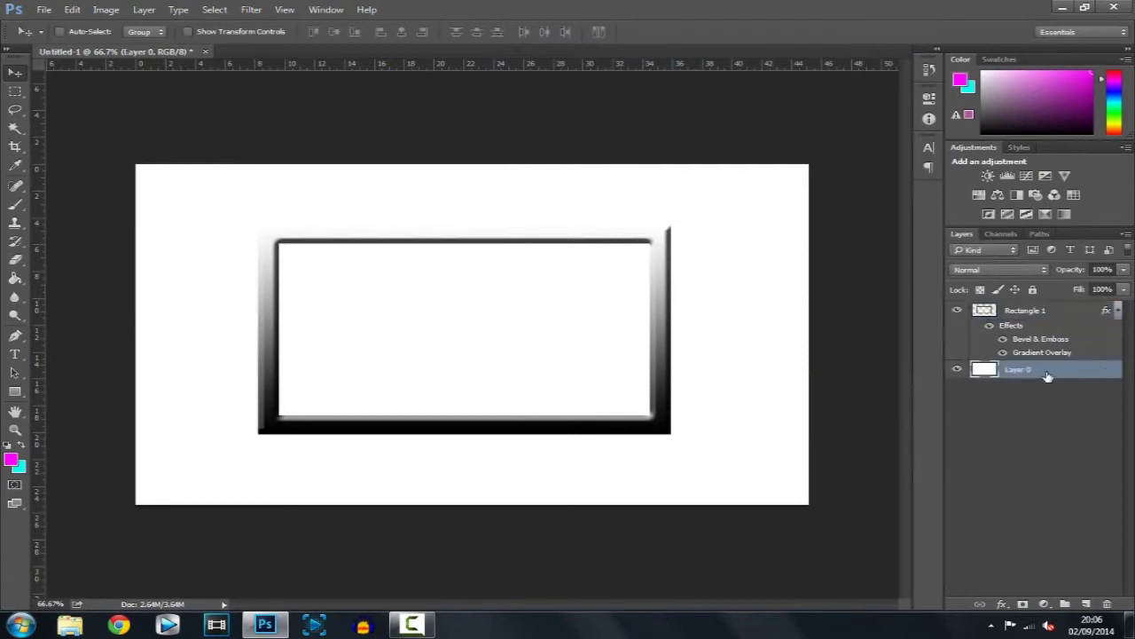
{"action": "key", "text": "Delete"}
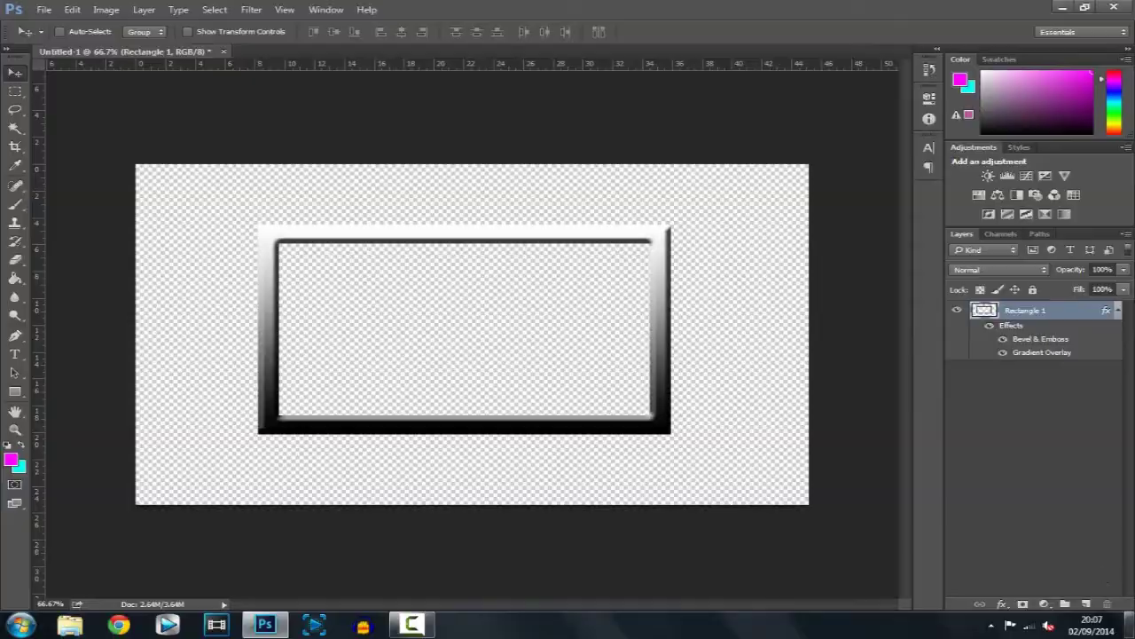
{"action": "left_click", "coordinate": [1131, 625]}
Open facecam.psd from the CS PLAYS folder on the desktop.
{"action": "double_click", "coordinate": [561, 22]}
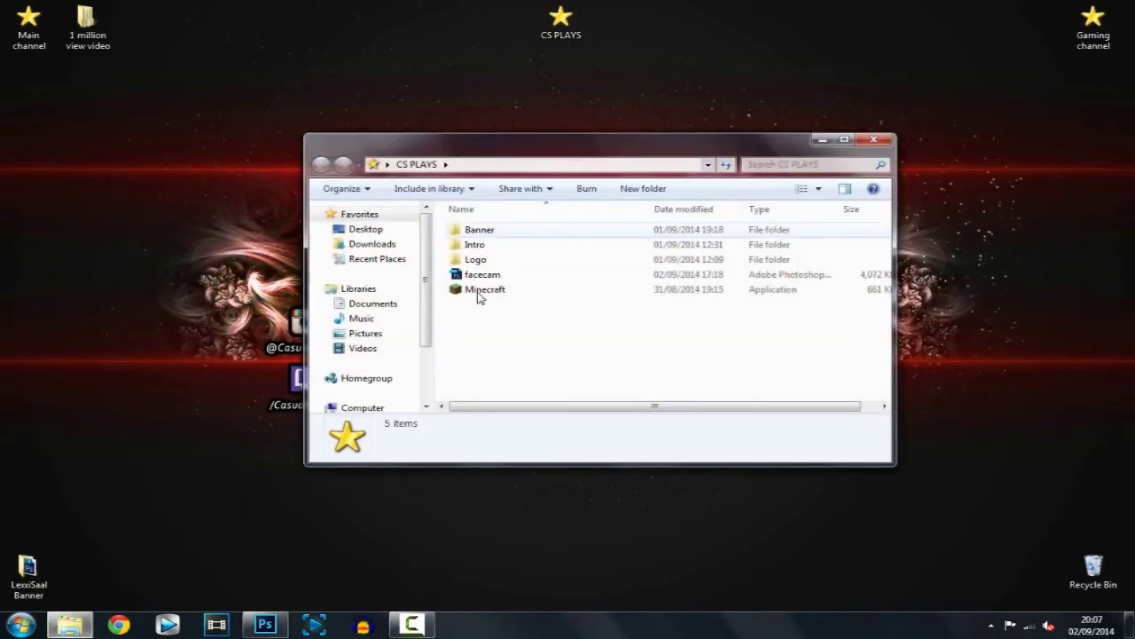
{"action": "double_click", "coordinate": [510, 277]}
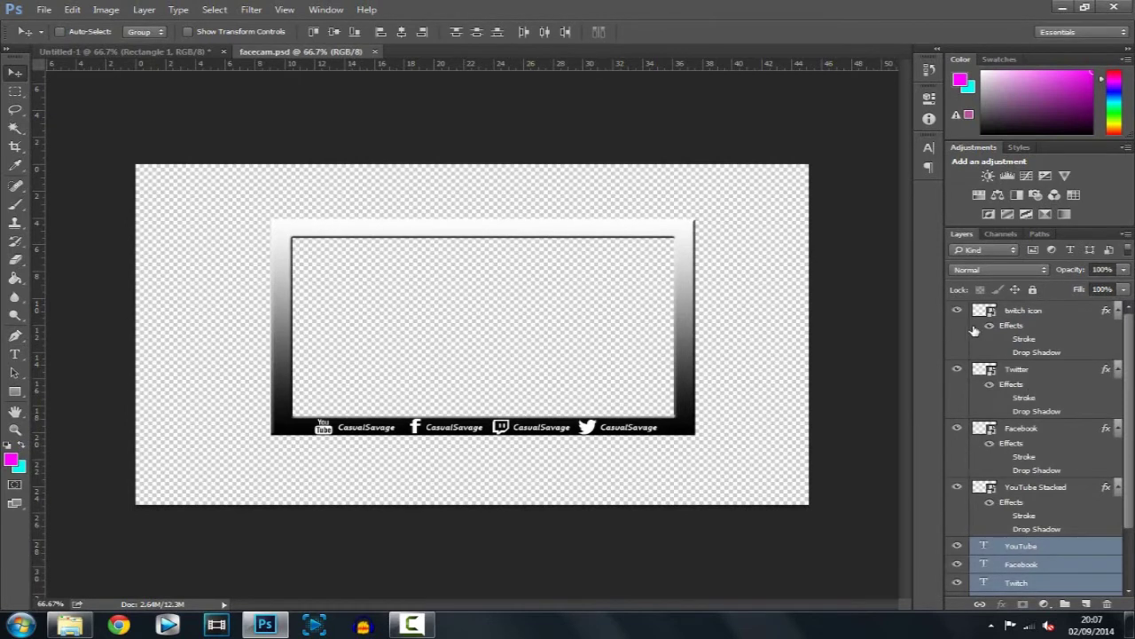
{"action": "left_click", "coordinate": [1089, 312]}
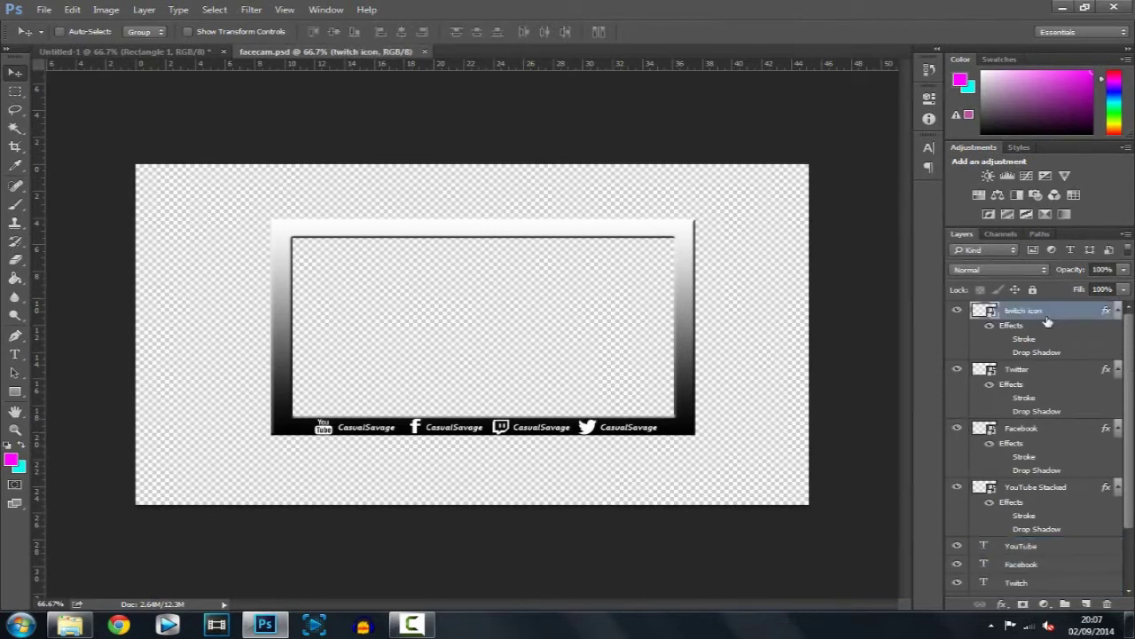
{"action": "scroll", "coordinate": [1069, 366], "scroll_direction": "down", "scroll_amount": 2}
{"action": "scroll", "coordinate": [1056, 371], "scroll_direction": "up", "scroll_amount": 2}
{"action": "scroll", "coordinate": [974, 360], "scroll_direction": "down", "scroll_amount": 2}
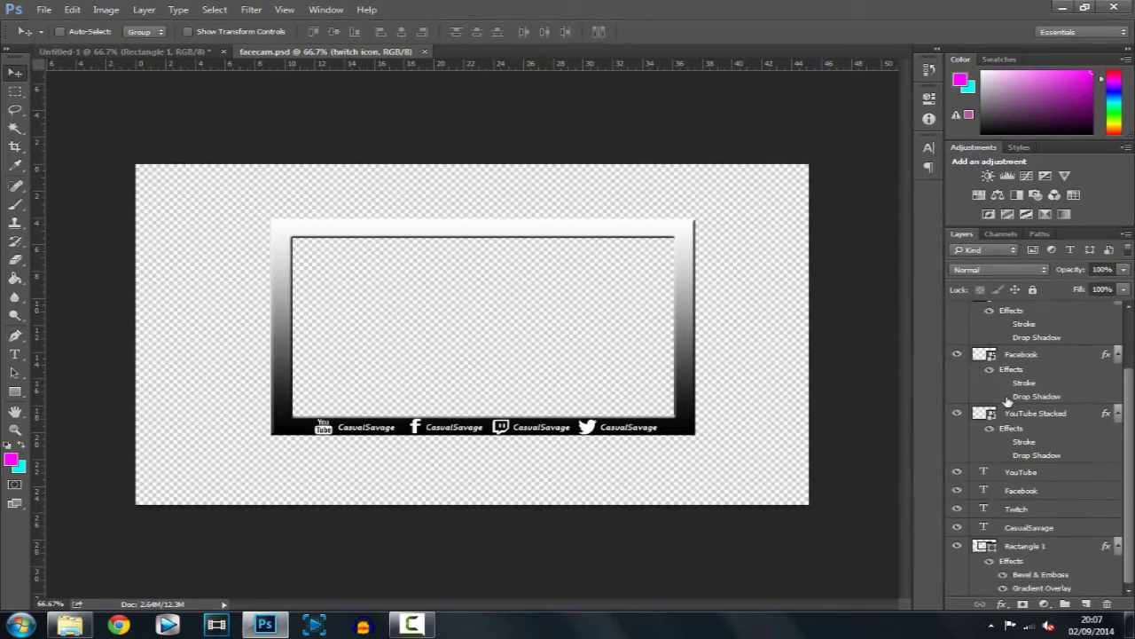
{"action": "scroll", "coordinate": [1009, 401], "scroll_direction": "up", "scroll_amount": 2}
{"action": "scroll", "coordinate": [1029, 346], "scroll_direction": "down", "scroll_amount": 2}
{"action": "left_click", "coordinate": [1056, 531], "text": "shift"}
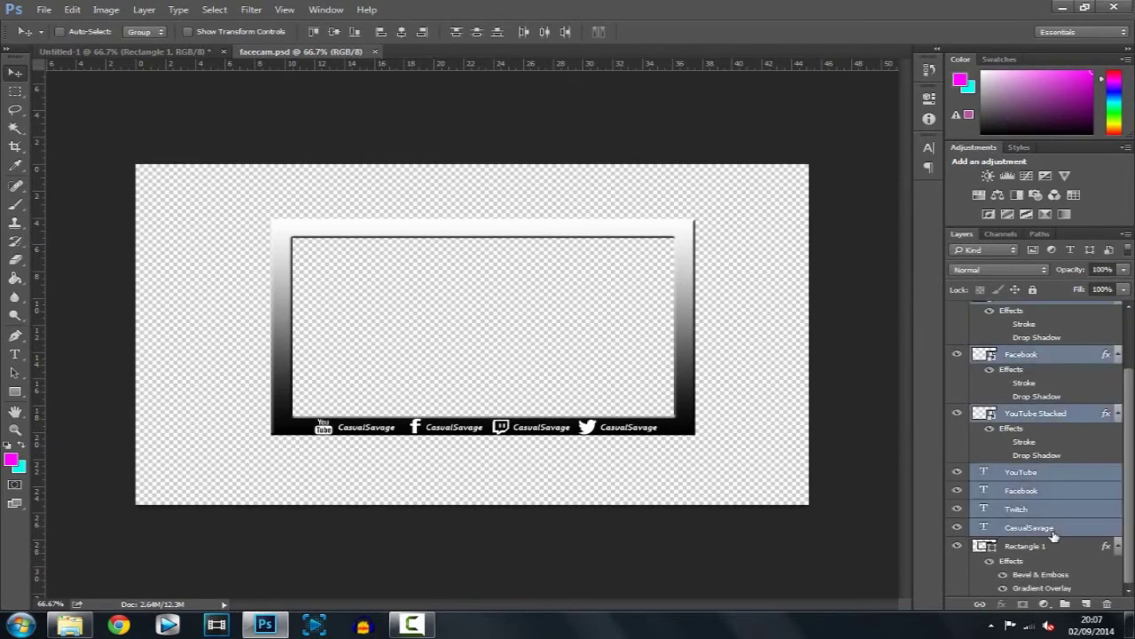
{"action": "key", "text": "Delete"}
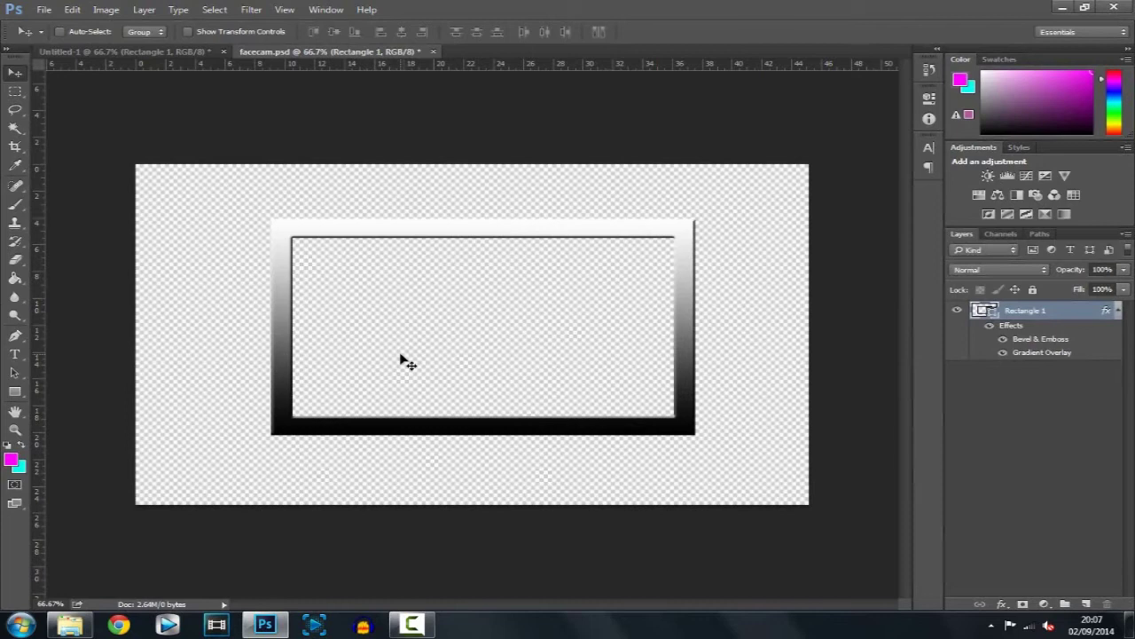
{"action": "key", "text": "ctrl+z"}
{"action": "left_click", "coordinate": [1011, 426]}
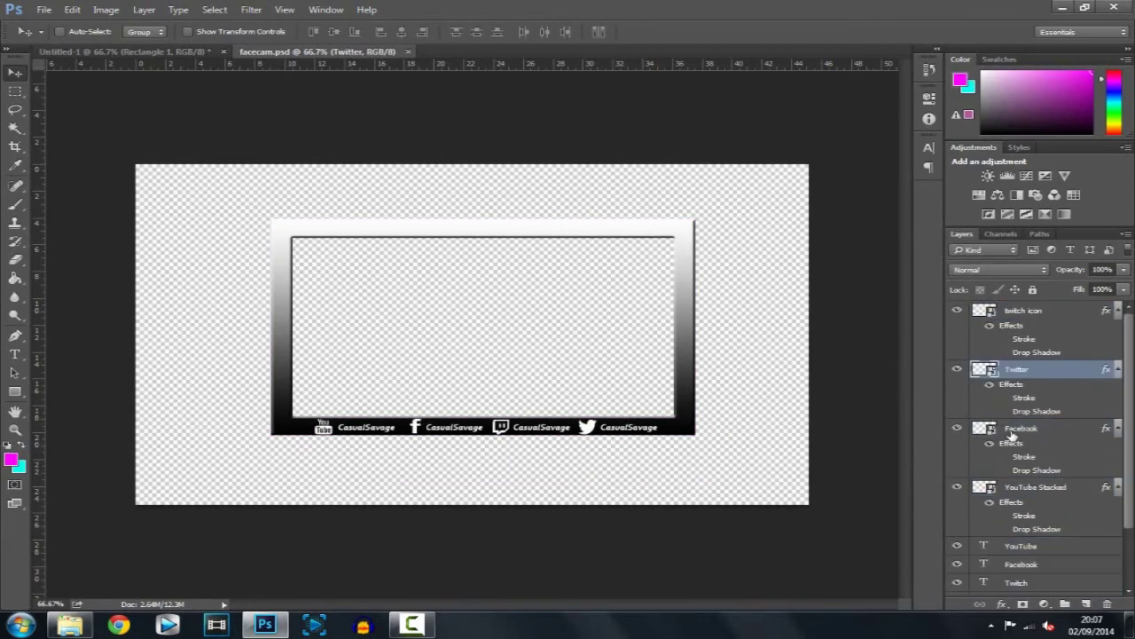
{"action": "scroll", "coordinate": [992, 479], "scroll_direction": "down", "scroll_amount": 2}
{"action": "double_click", "coordinate": [985, 472]}
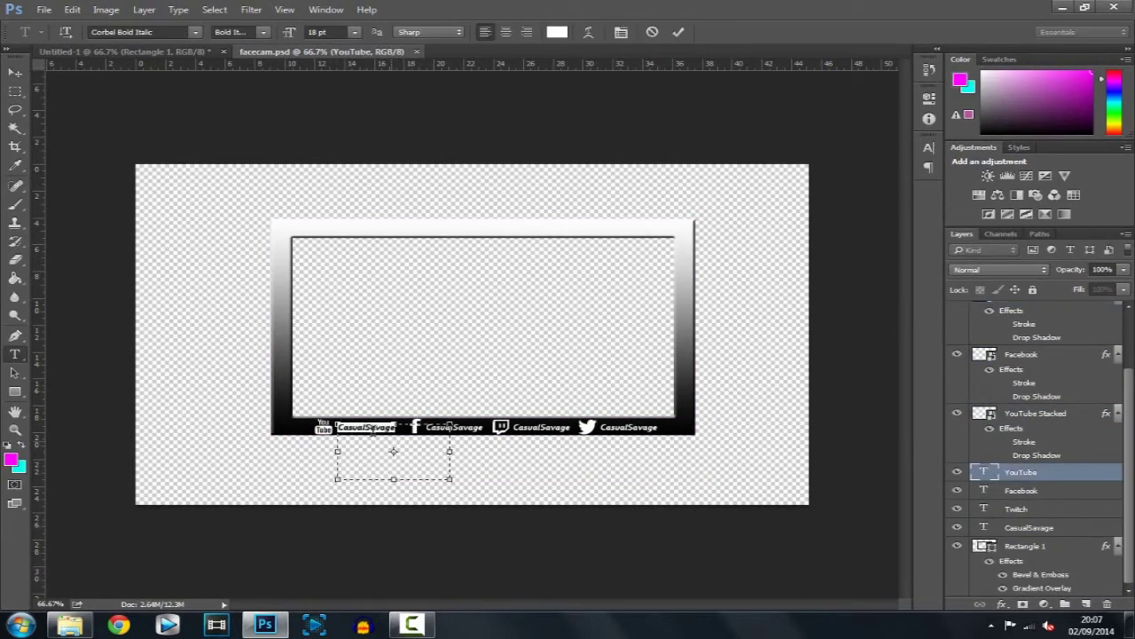
{"action": "left_click", "coordinate": [679, 33]}
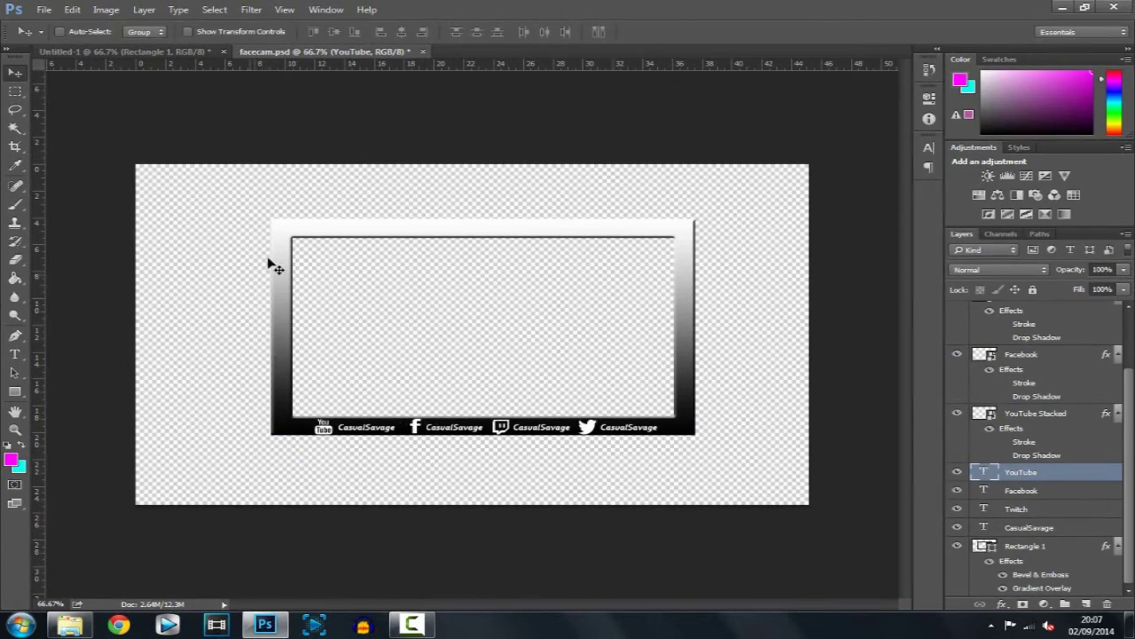
{"action": "left_click", "coordinate": [269, 626]}
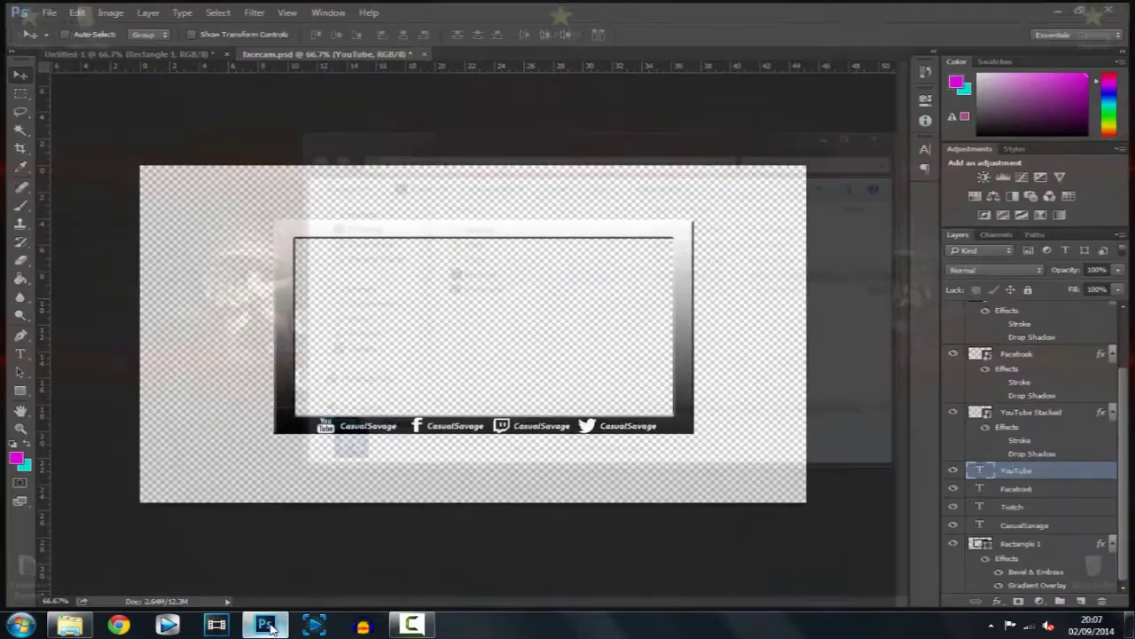
{"action": "left_click", "coordinate": [264, 626]}
{"action": "key", "text": "ctrl+Tab"}
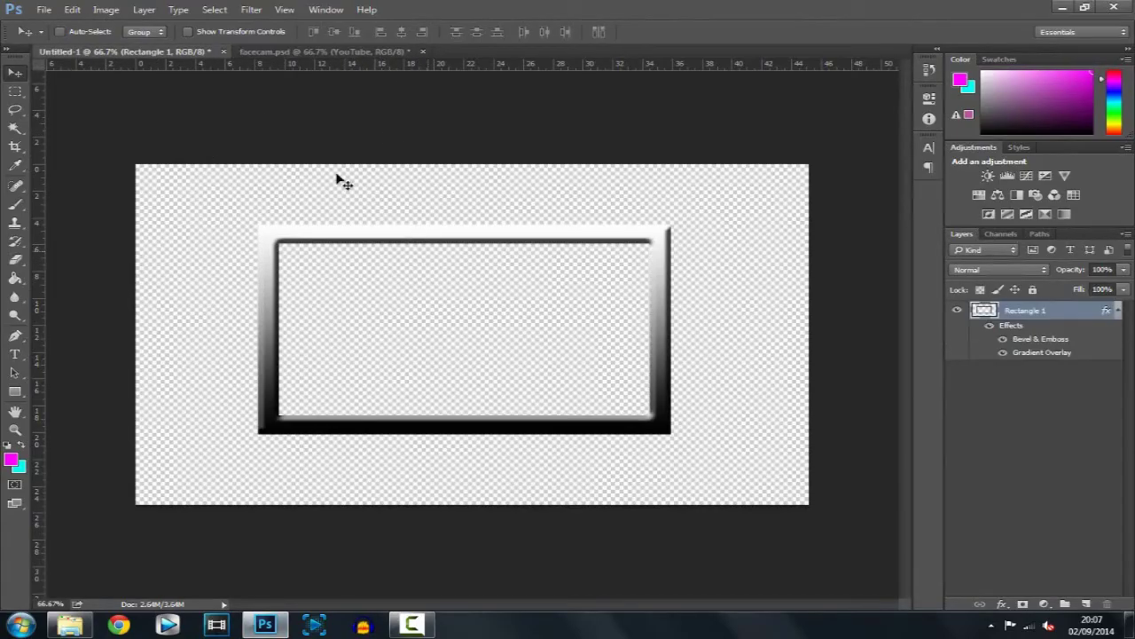
{"action": "left_click", "coordinate": [330, 52]}
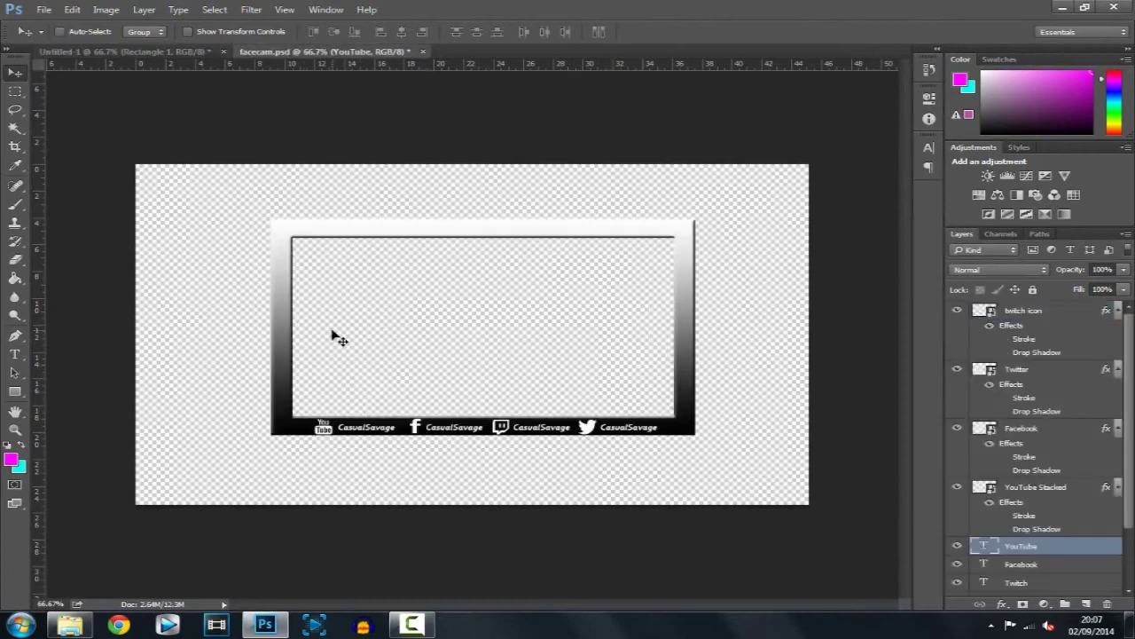
{"action": "left_click", "coordinate": [43, 10]}
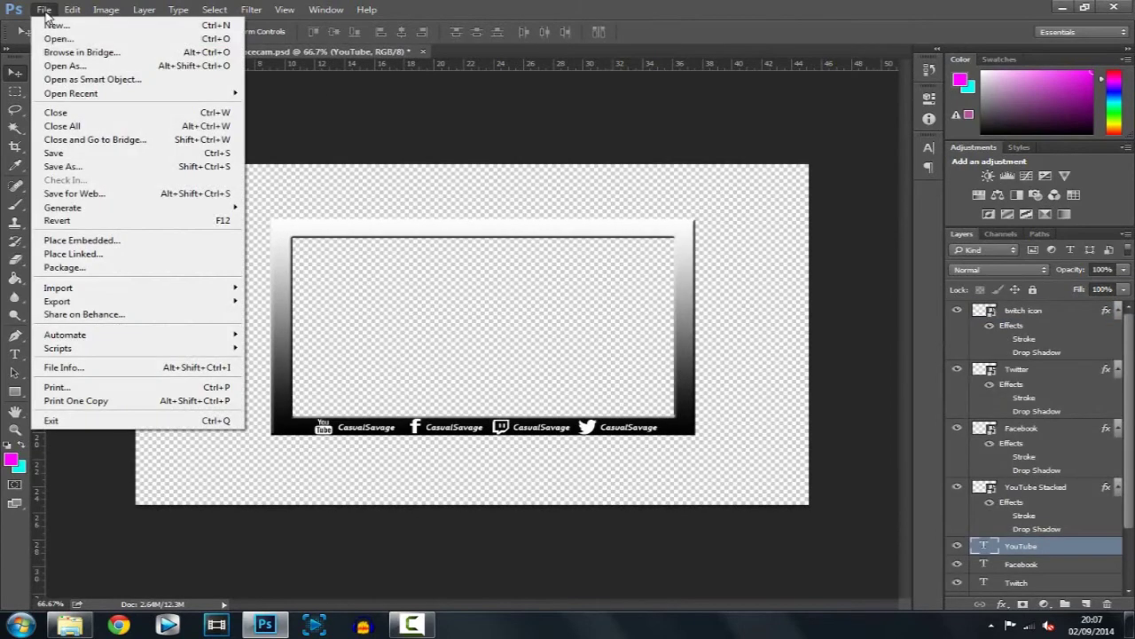
Save the frame as facecam PNG on the Desktop and preview it in Photo Viewer.
{"action": "left_click", "coordinate": [78, 166]}
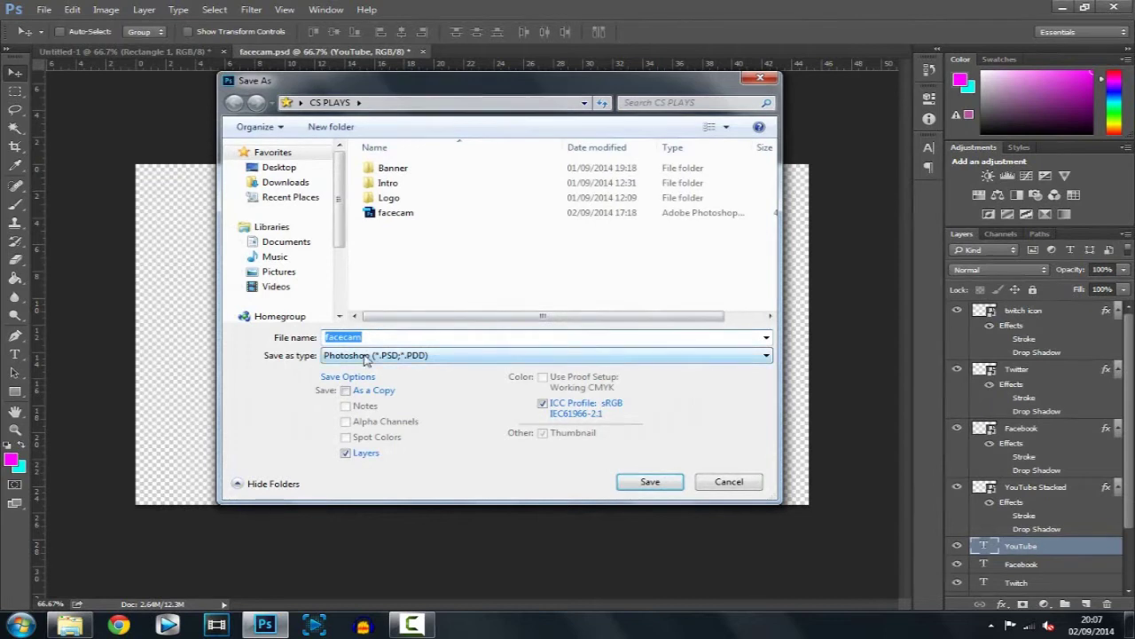
{"action": "left_click", "coordinate": [368, 356]}
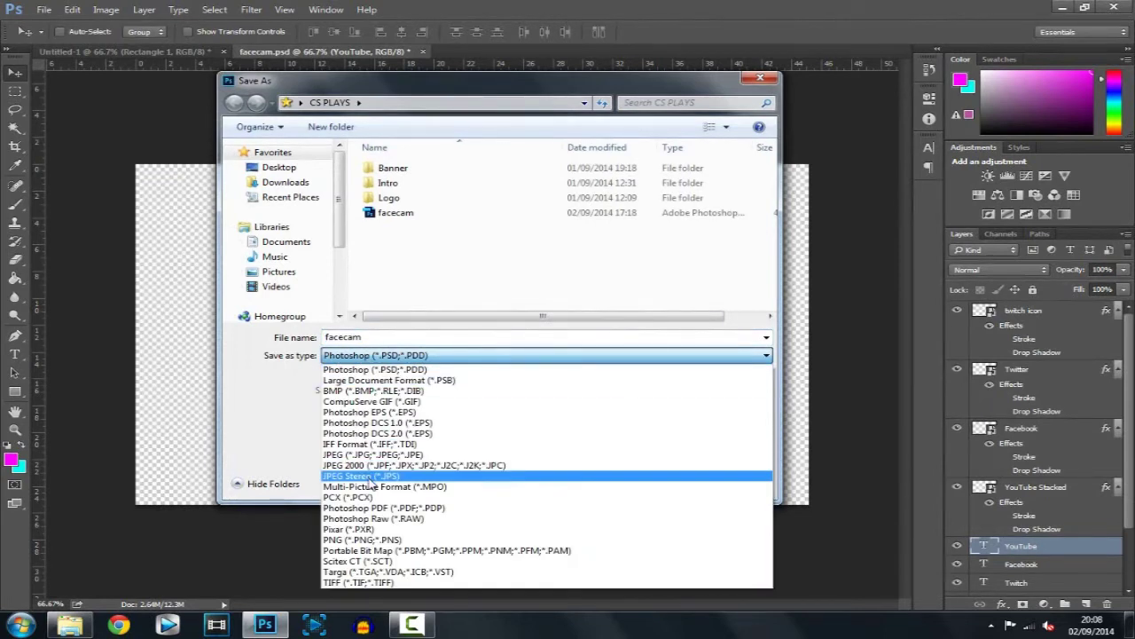
{"action": "left_click", "coordinate": [355, 540]}
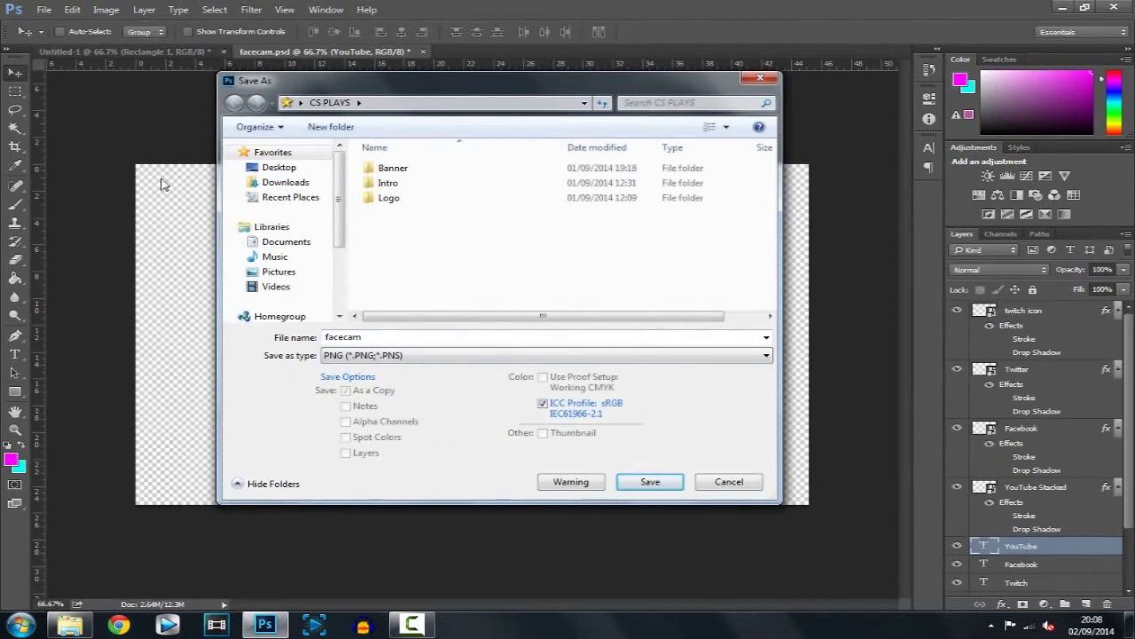
{"action": "left_click", "coordinate": [275, 168]}
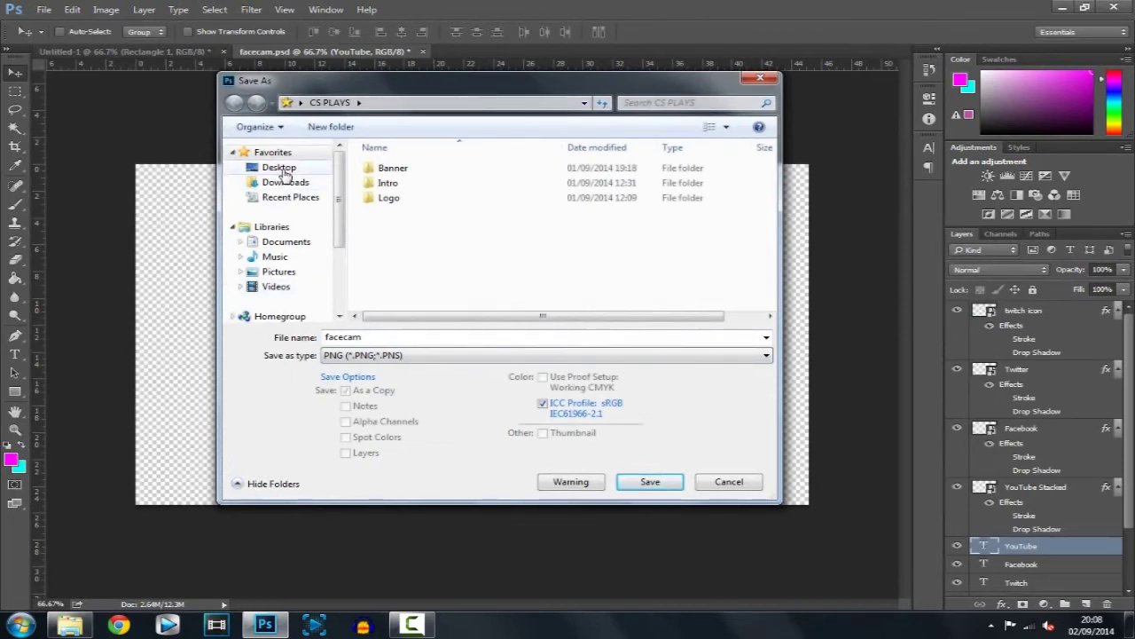
{"action": "left_click", "coordinate": [648, 481]}
{"action": "left_click", "coordinate": [620, 196]}
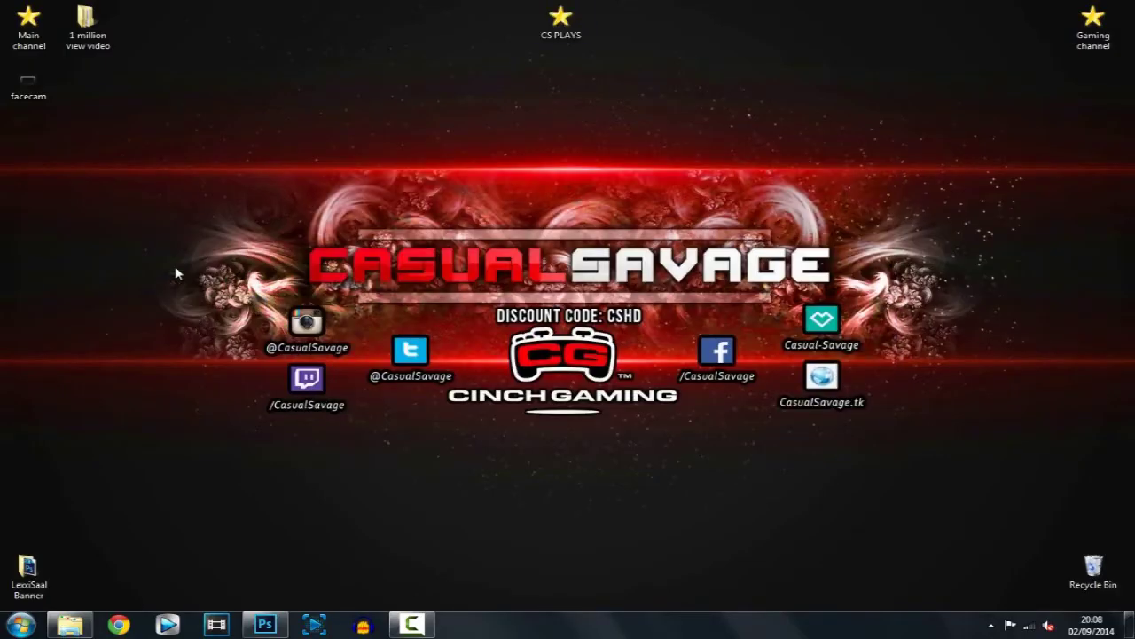
{"action": "double_click", "coordinate": [28, 85]}
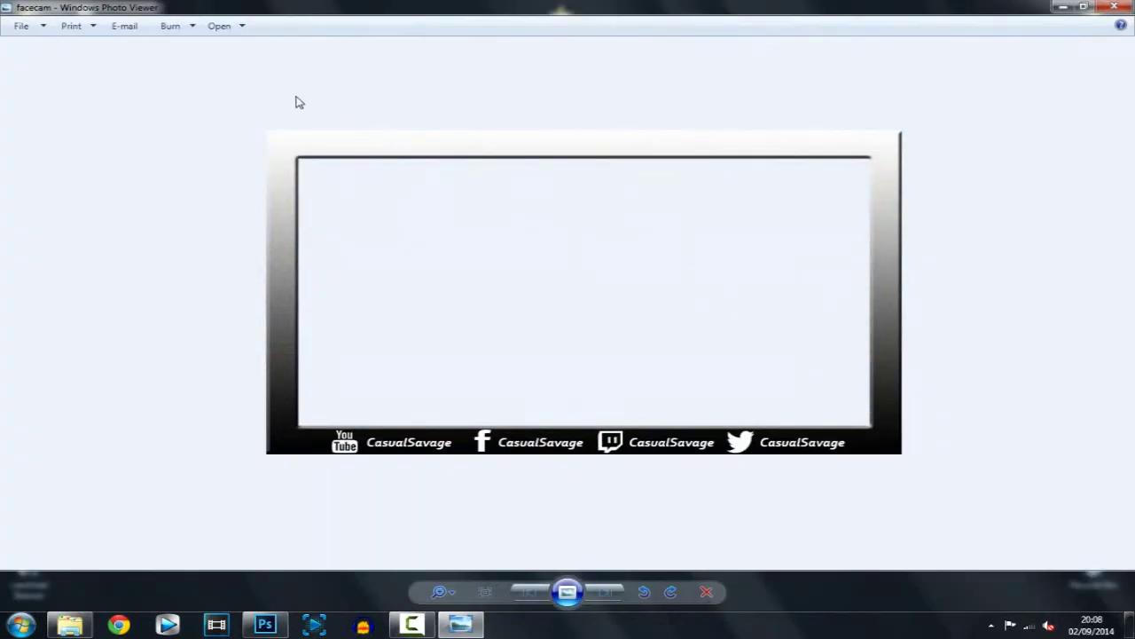
{"action": "key", "text": "alt+F4"}
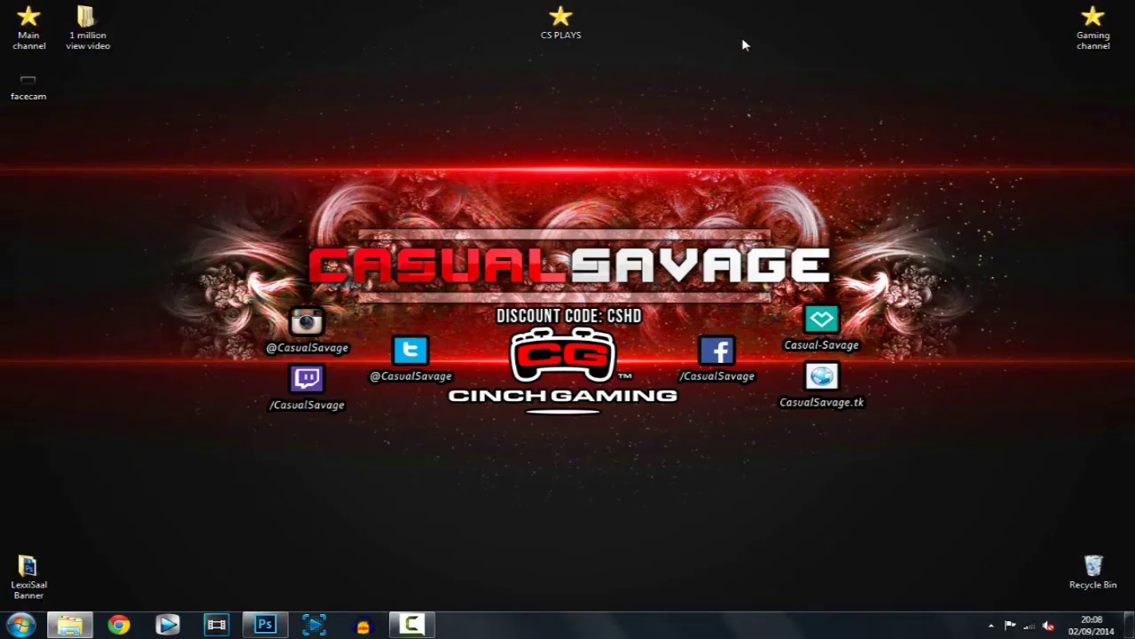